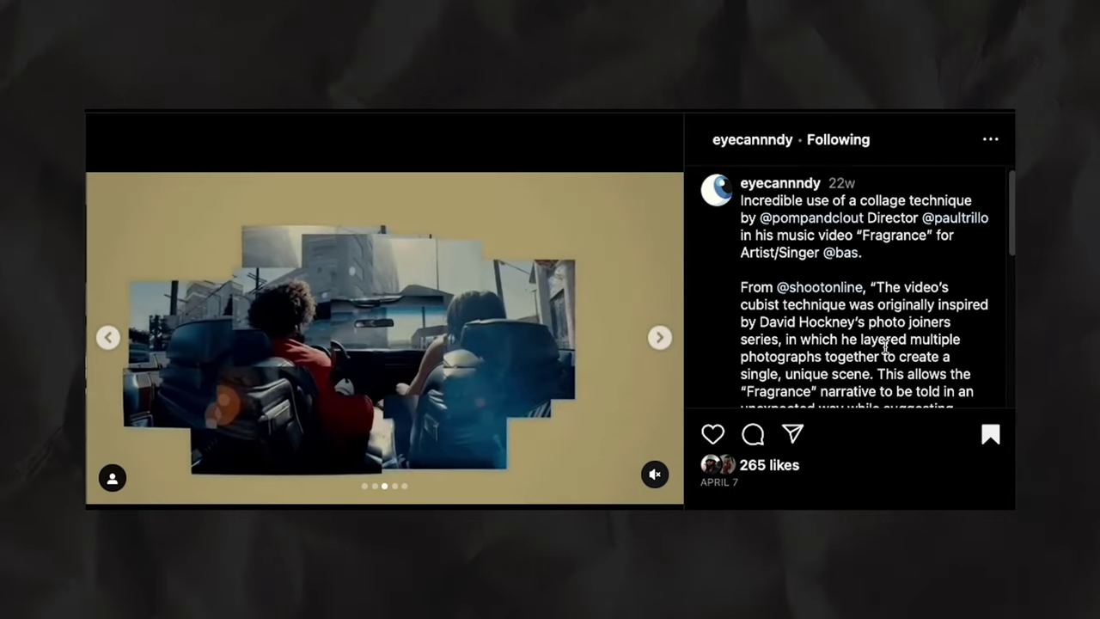
# - Move the DJ clip from V1 up to track V2 and hide V2's output
pyautogui.scroll(-3, 886, 348)
pyautogui.scroll(3, 880, 357)
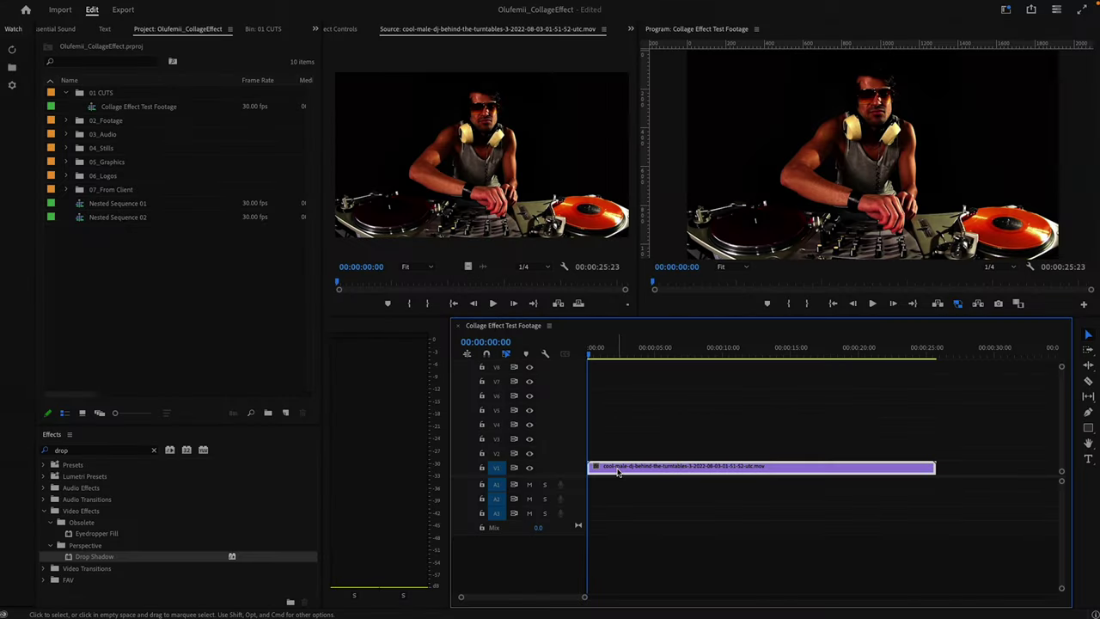
pyautogui.moveTo(617, 471); pyautogui.dragTo(618, 456)
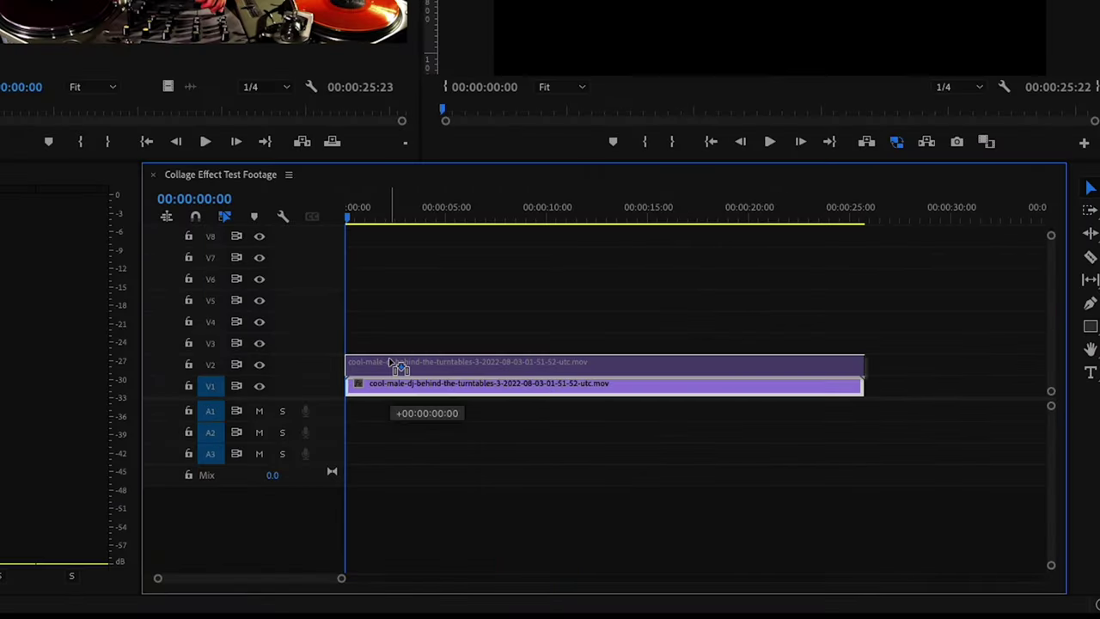
pyautogui.moveTo(392, 363); pyautogui.dragTo(391, 364)
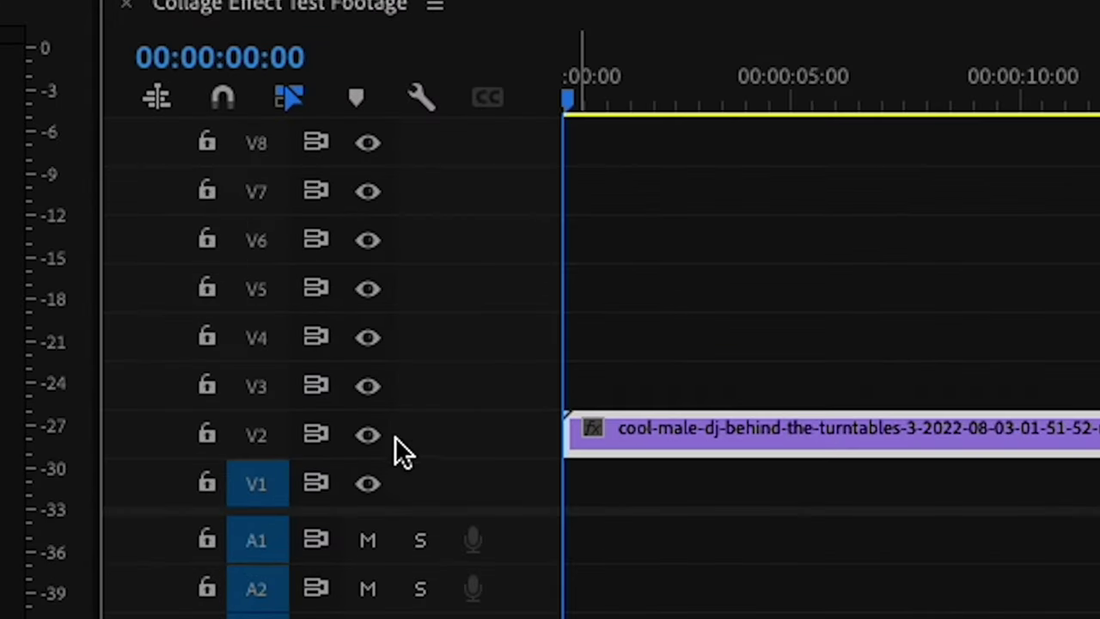
pyautogui.click(260, 365)
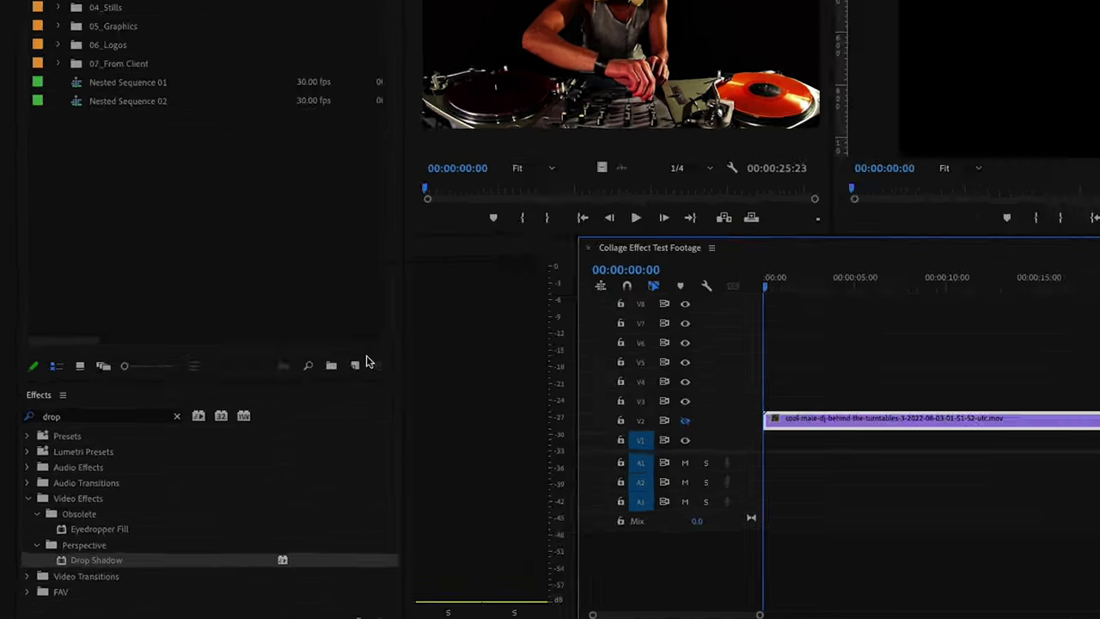
# - Create a white Color Matte, place it on V1 and extend it to the DJ clip's length
pyautogui.click(285, 413)
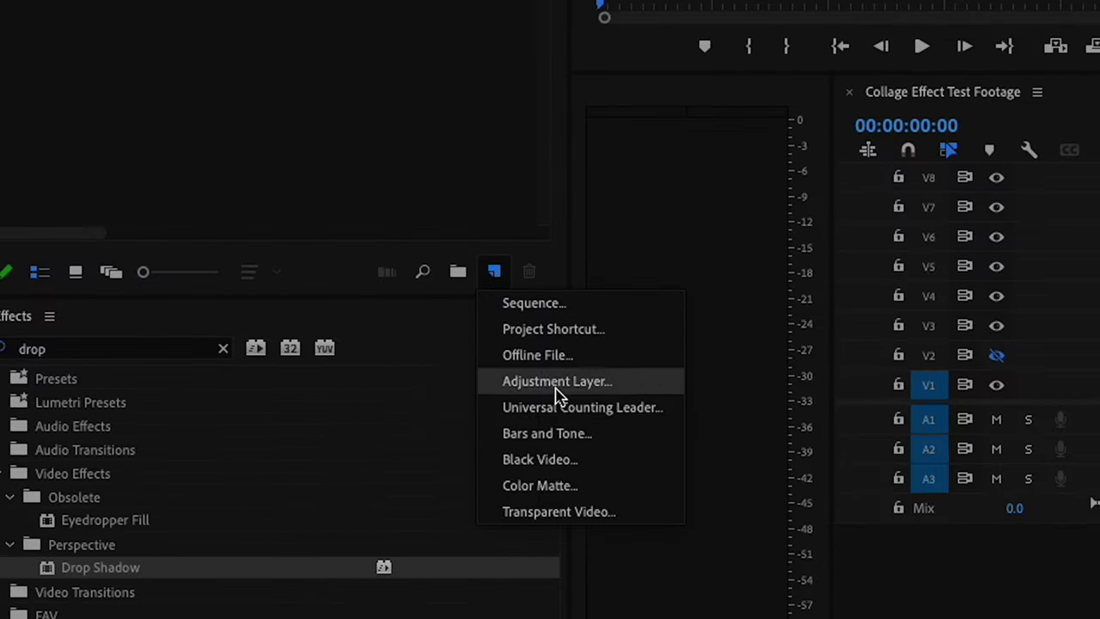
pyautogui.click(602, 486)
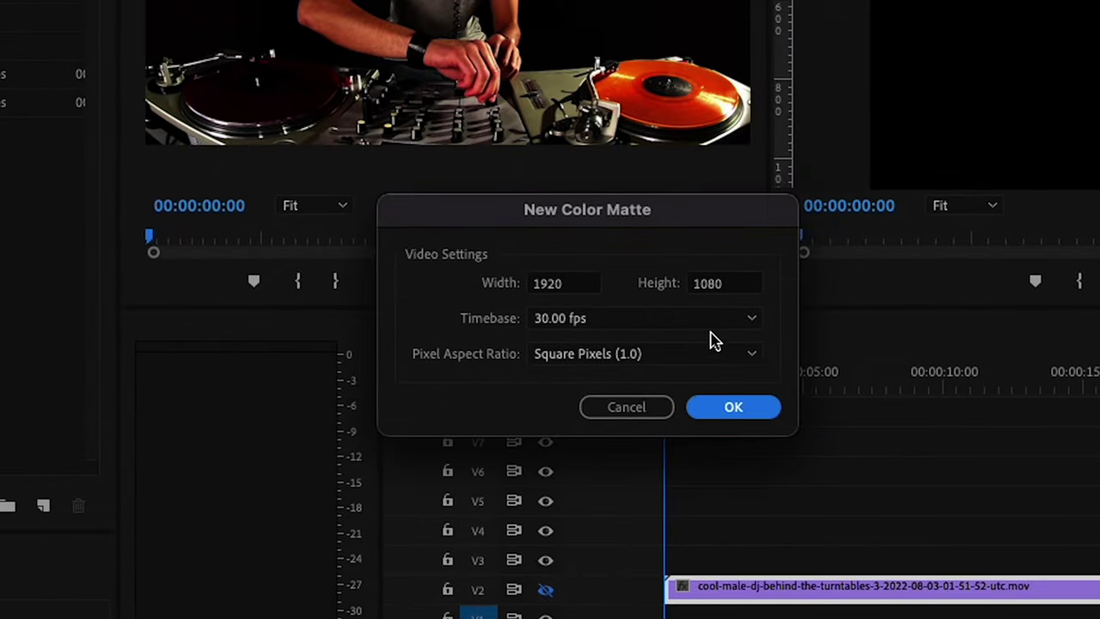
pyautogui.click(739, 405)
pyautogui.moveTo(297, 421); pyautogui.dragTo(258, 455)
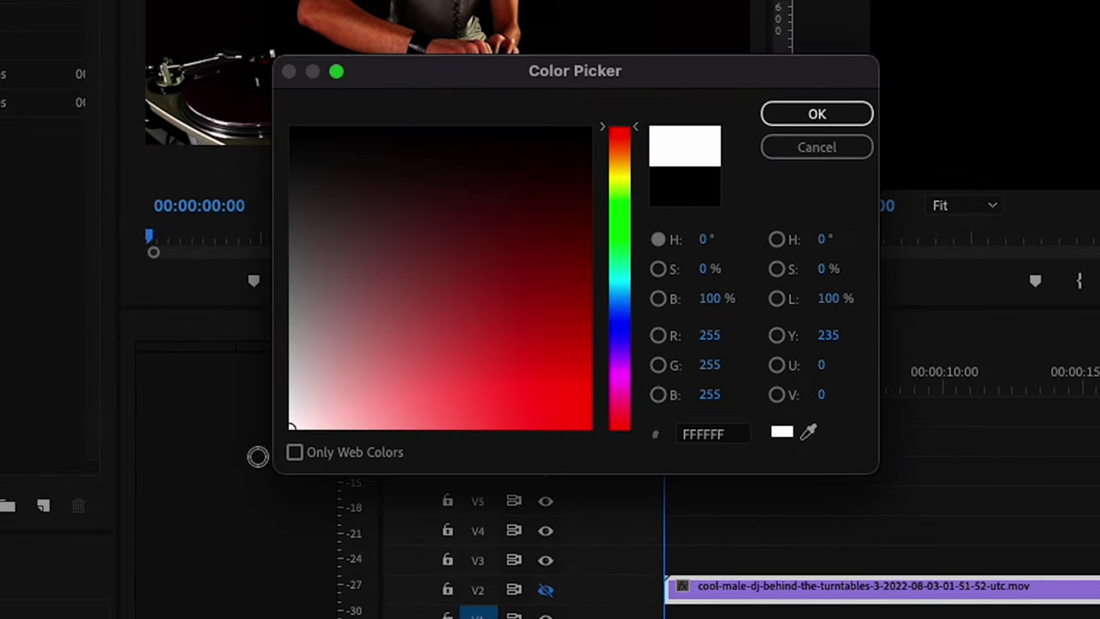
pyautogui.click(799, 118)
pyautogui.click(619, 360)
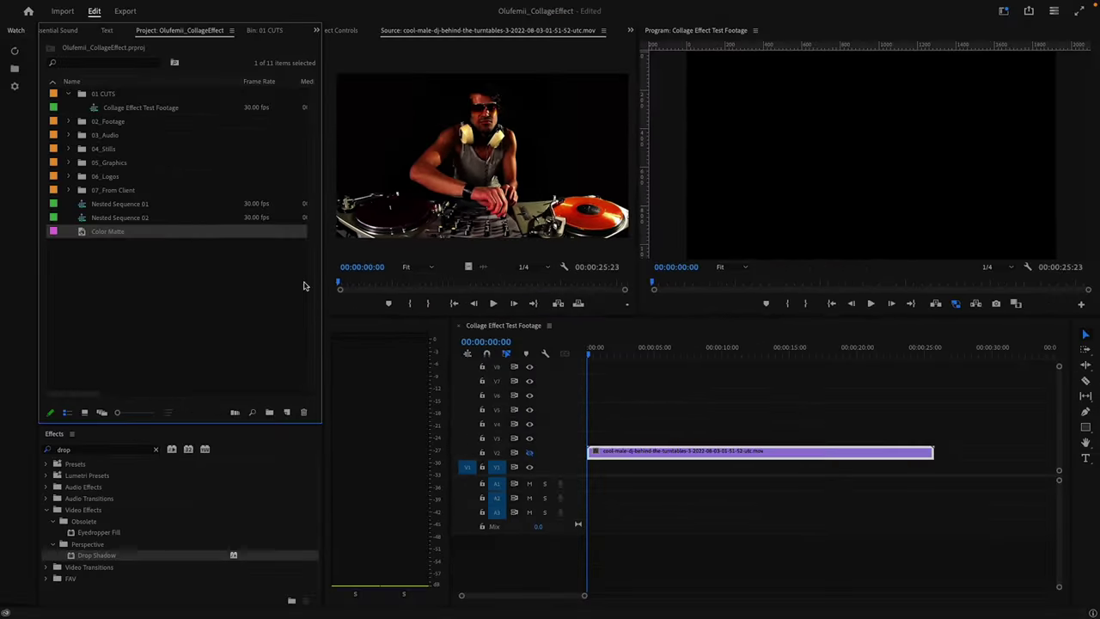
pyautogui.moveTo(576, 471); pyautogui.dragTo(578, 470)
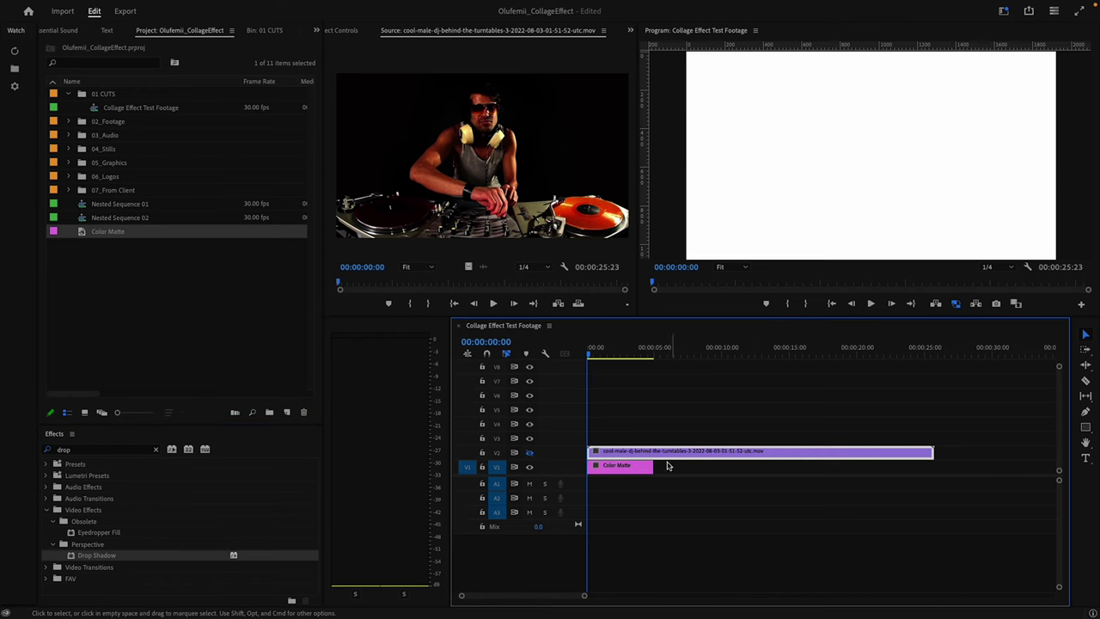
pyautogui.moveTo(654, 467); pyautogui.dragTo(936, 469)
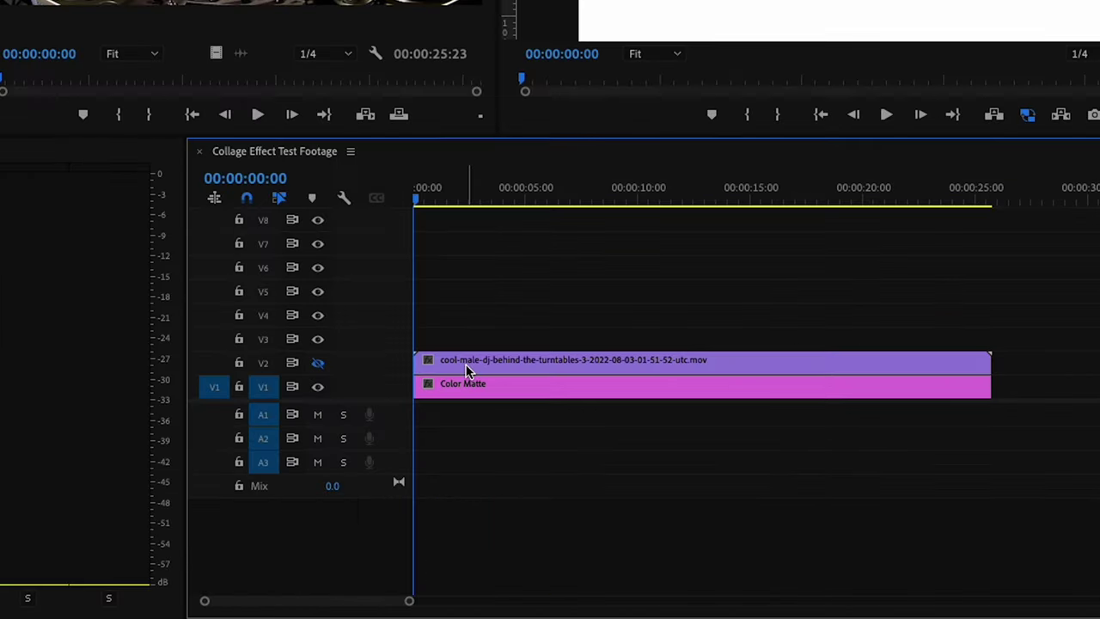
# - Duplicate the DJ clip onto V3 and add a rectangular mask to the copy
pyautogui.click(618, 454)
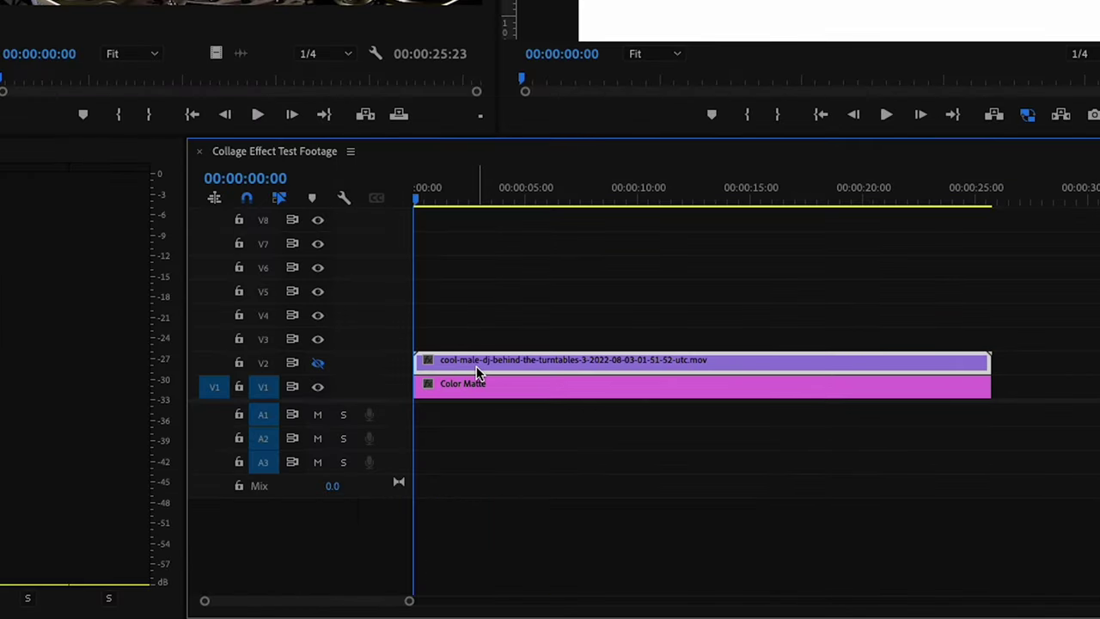
pyautogui.moveTo(478, 374); pyautogui.dragTo(476, 340)
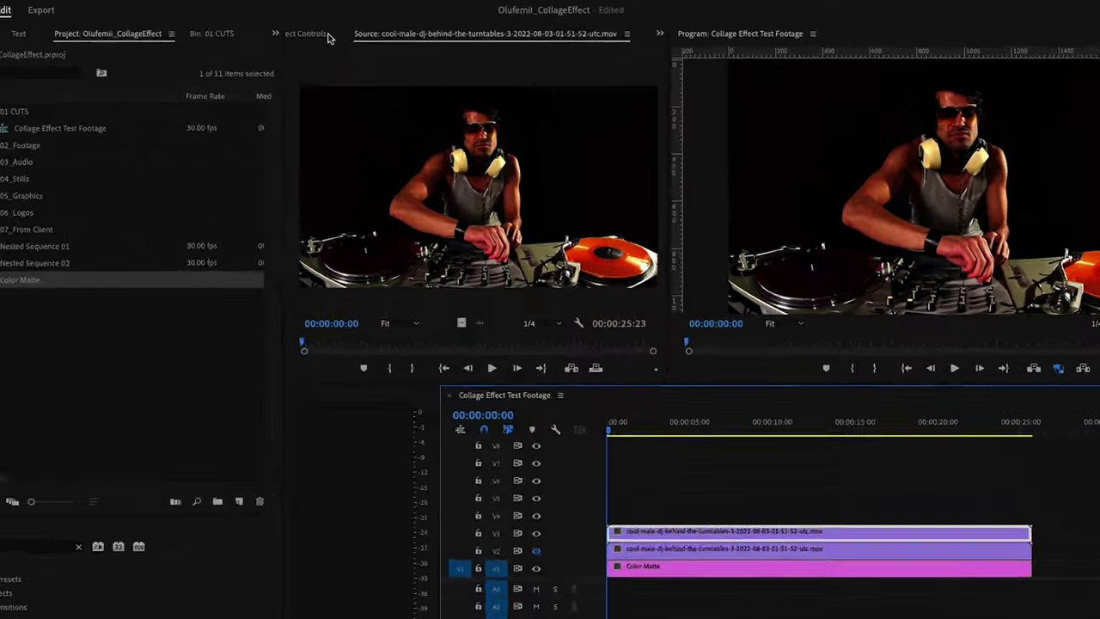
pyautogui.click(340, 29)
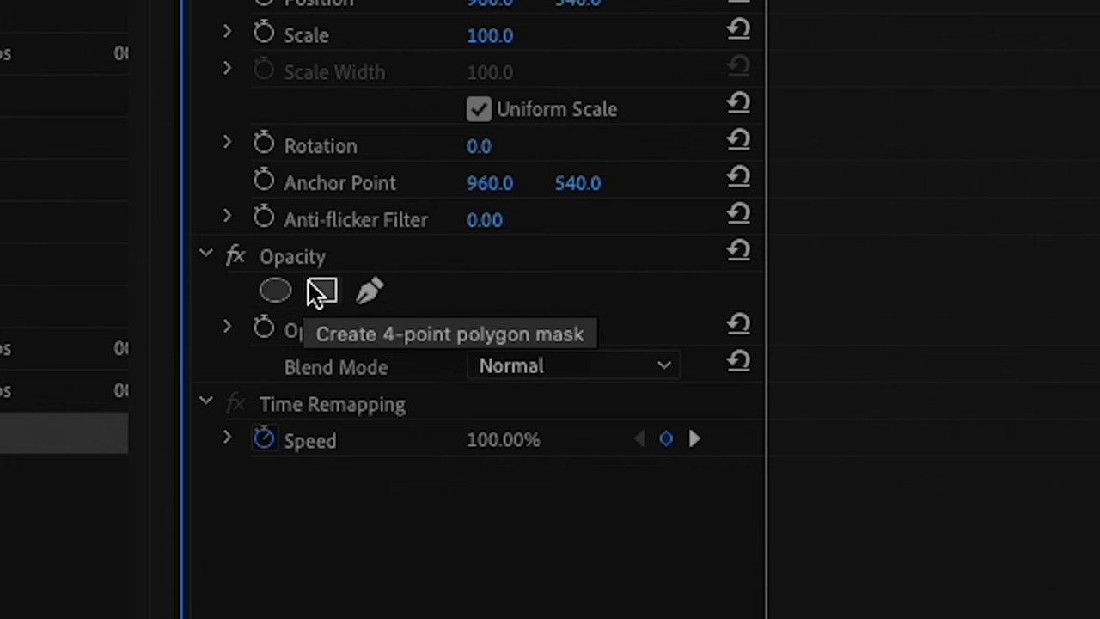
pyautogui.click(324, 292)
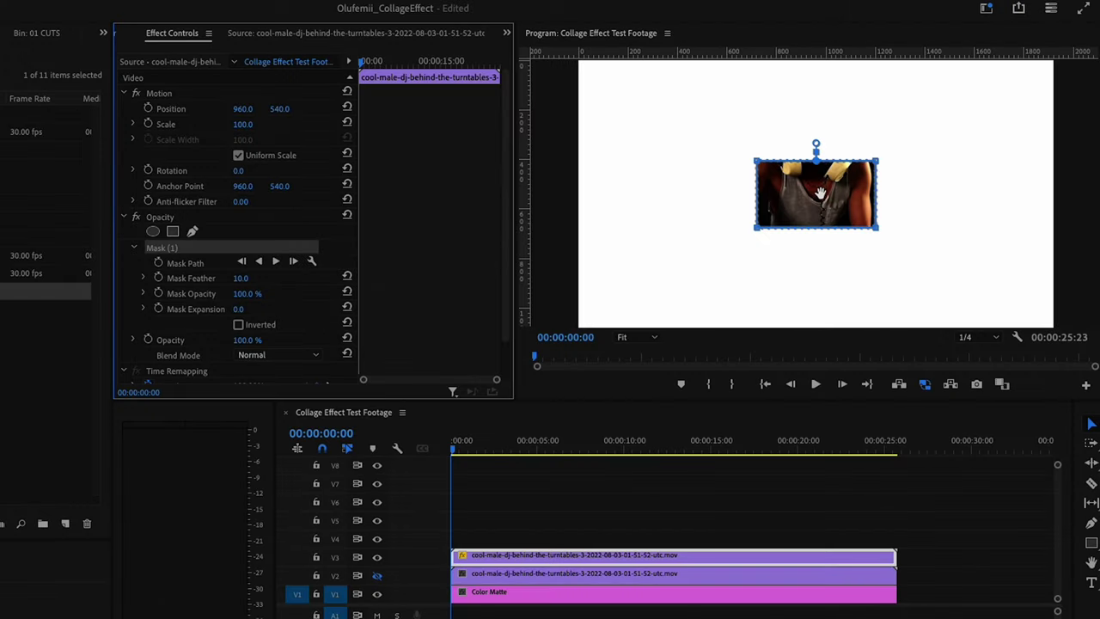
# - Move and shrink the masked piece toward the lower left of the white frame
pyautogui.moveTo(821, 194); pyautogui.dragTo(643, 278)
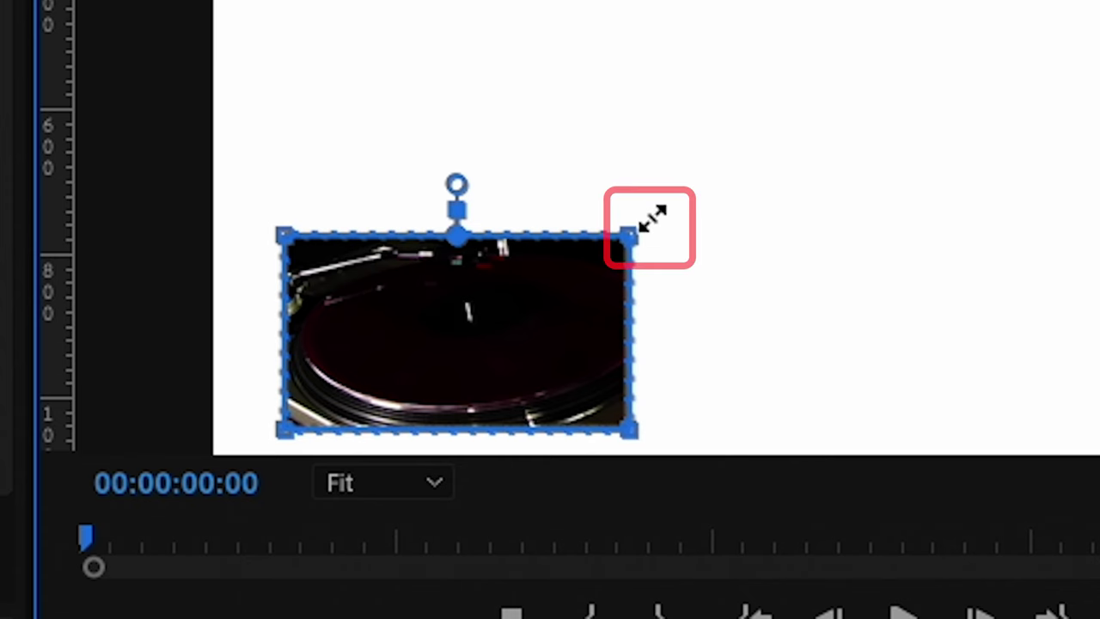
pyautogui.moveTo(628, 233); pyautogui.dragTo(573, 282)
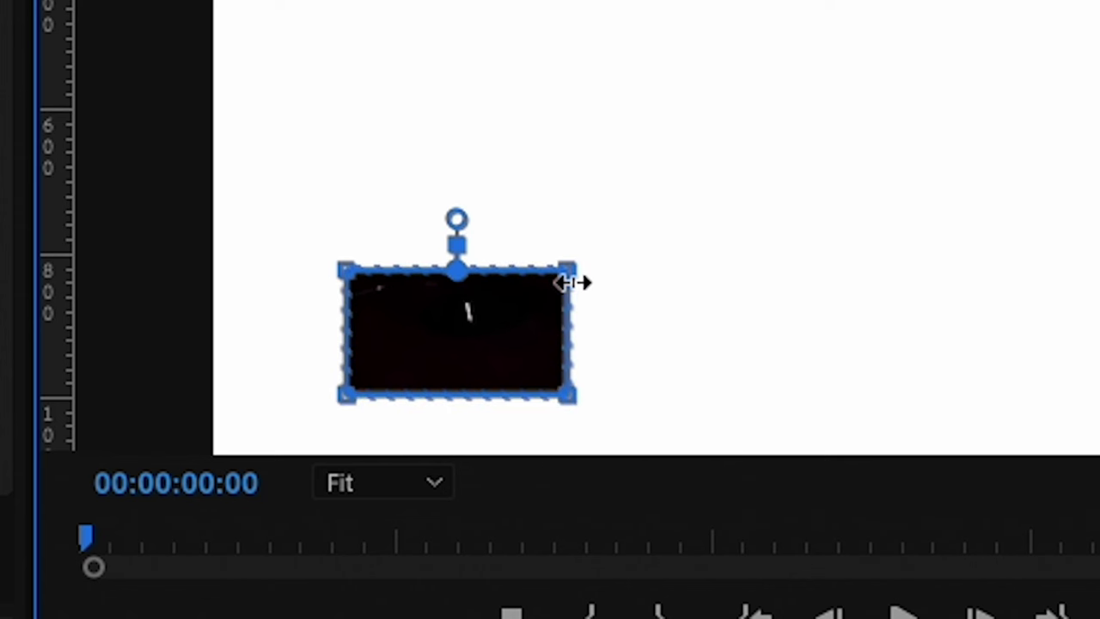
pyautogui.moveTo(455, 377); pyautogui.dragTo(425, 318)
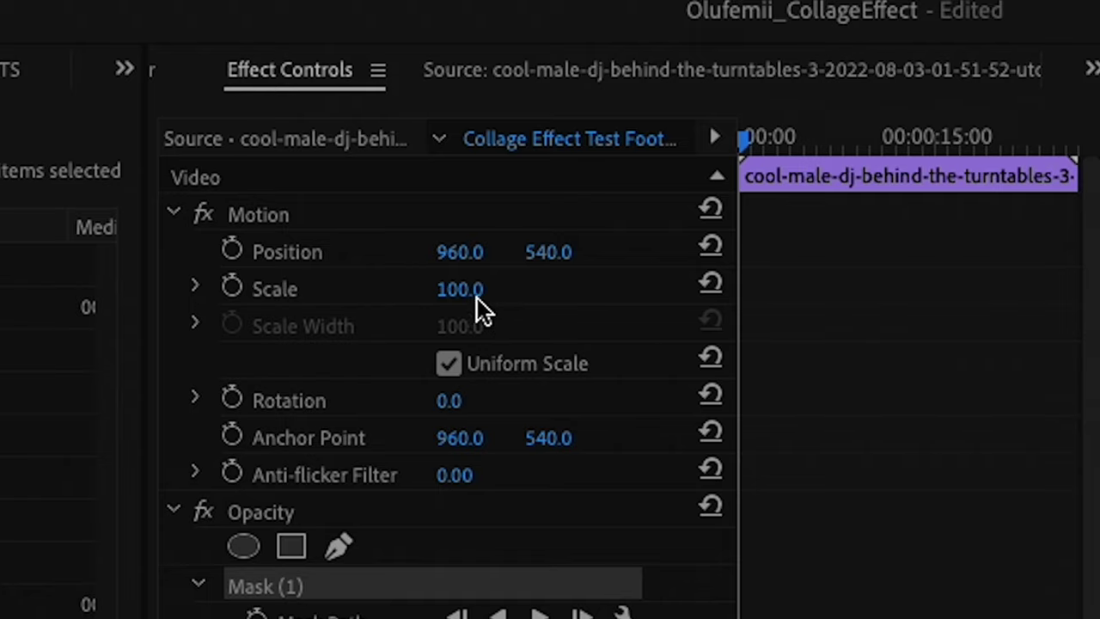
pyautogui.moveTo(478, 298); pyautogui.dragTo(507, 297)
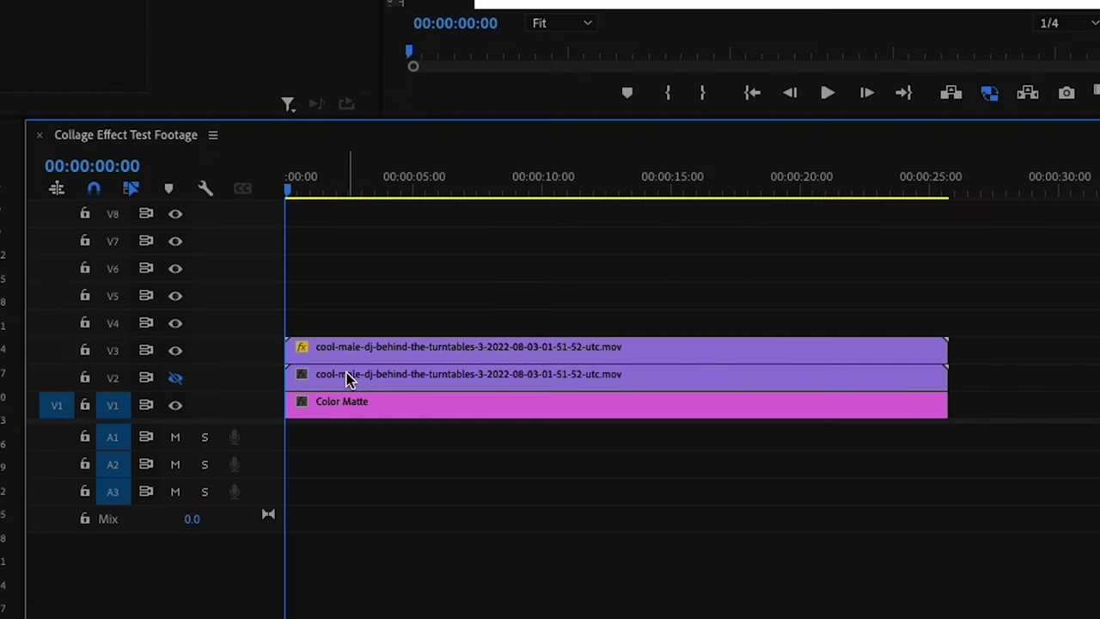
pyautogui.click(347, 374)
# - Duplicate the DJ clip onto a higher track, mask a different area, and slant the V6 mask
pyautogui.moveTo(348, 376); pyautogui.dragTo(339, 323)
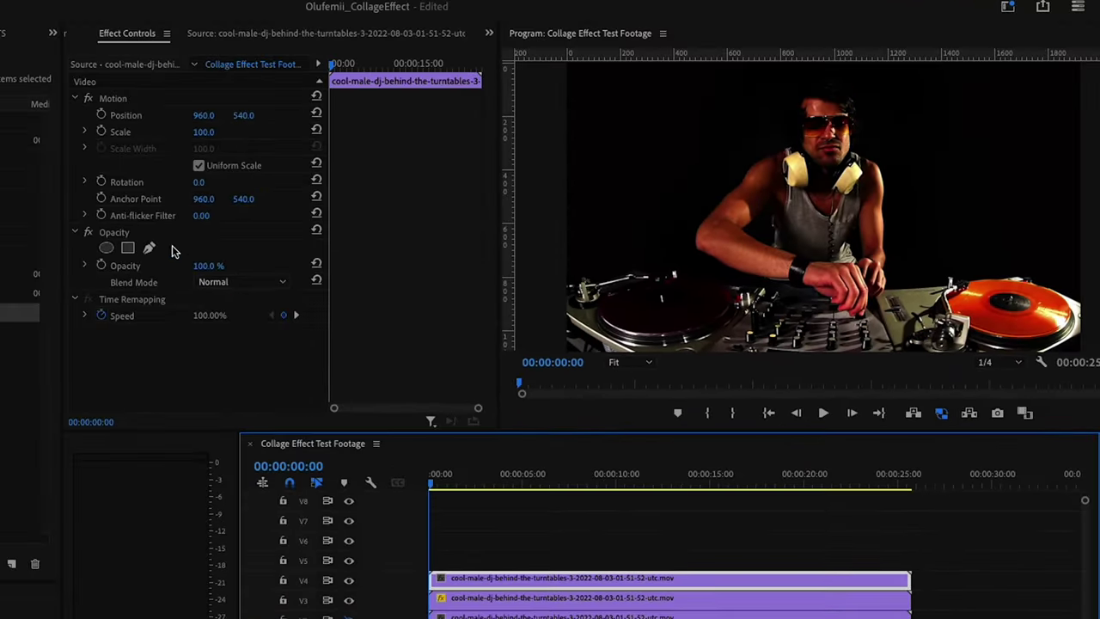
pyautogui.click(104, 212)
pyautogui.moveTo(851, 202); pyautogui.dragTo(744, 288)
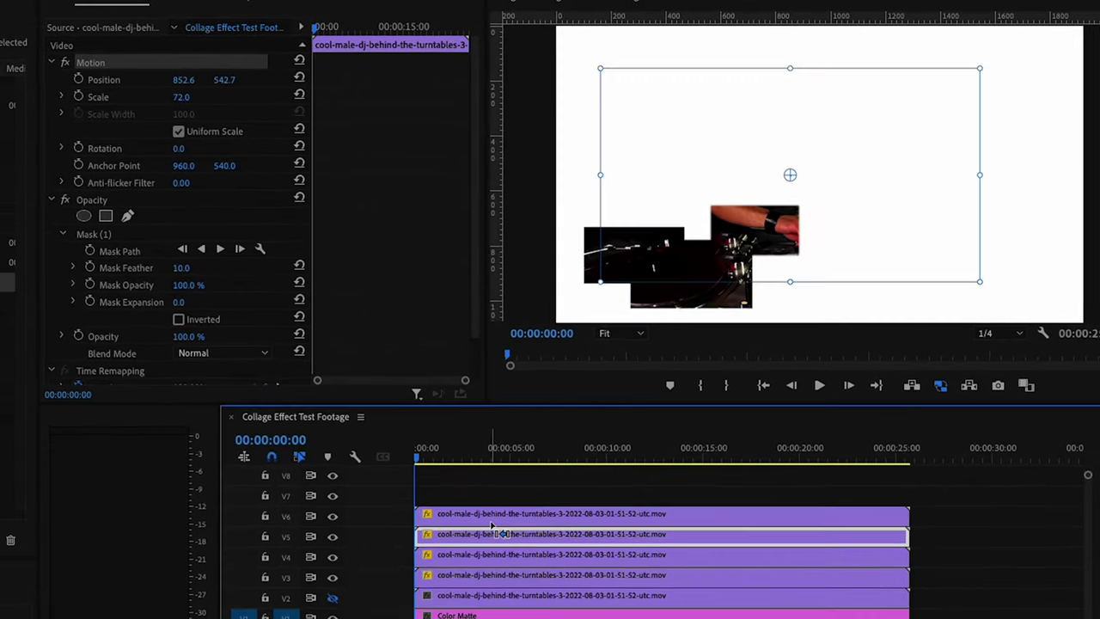
pyautogui.click(494, 514)
pyautogui.moveTo(756, 244); pyautogui.dragTo(600, 168)
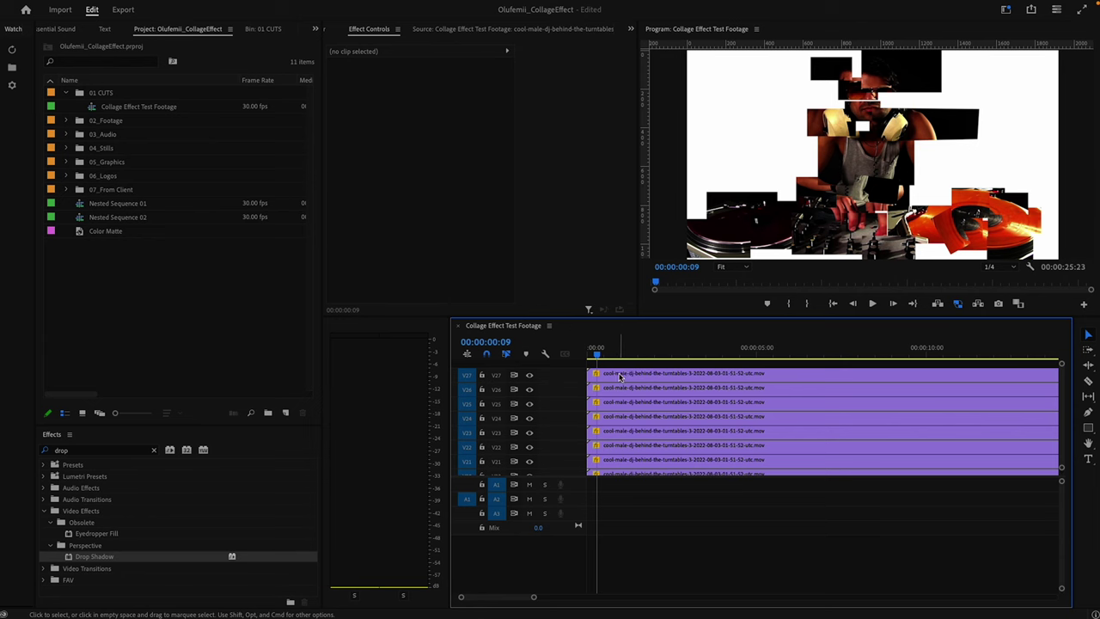
# - Nest the V7 clip into its own sequence and apply Drop Shadow to Nested Sequence 04
pyautogui.rightClick(619, 376)
pyautogui.click(646, 314)
pyautogui.press('Return')
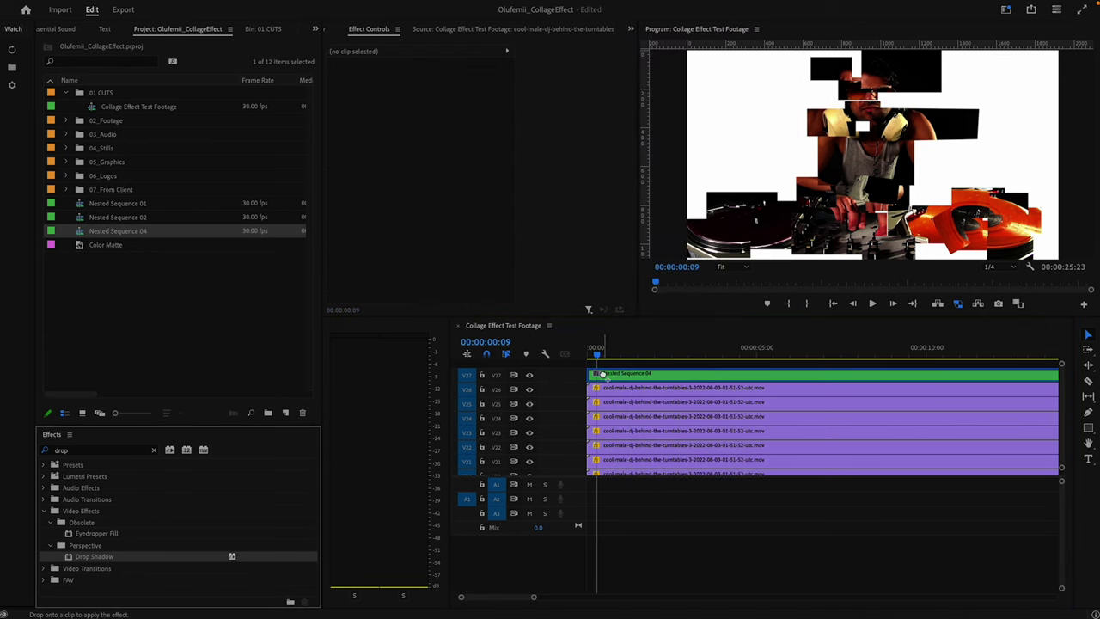
pyautogui.moveTo(602, 374); pyautogui.dragTo(605, 376)
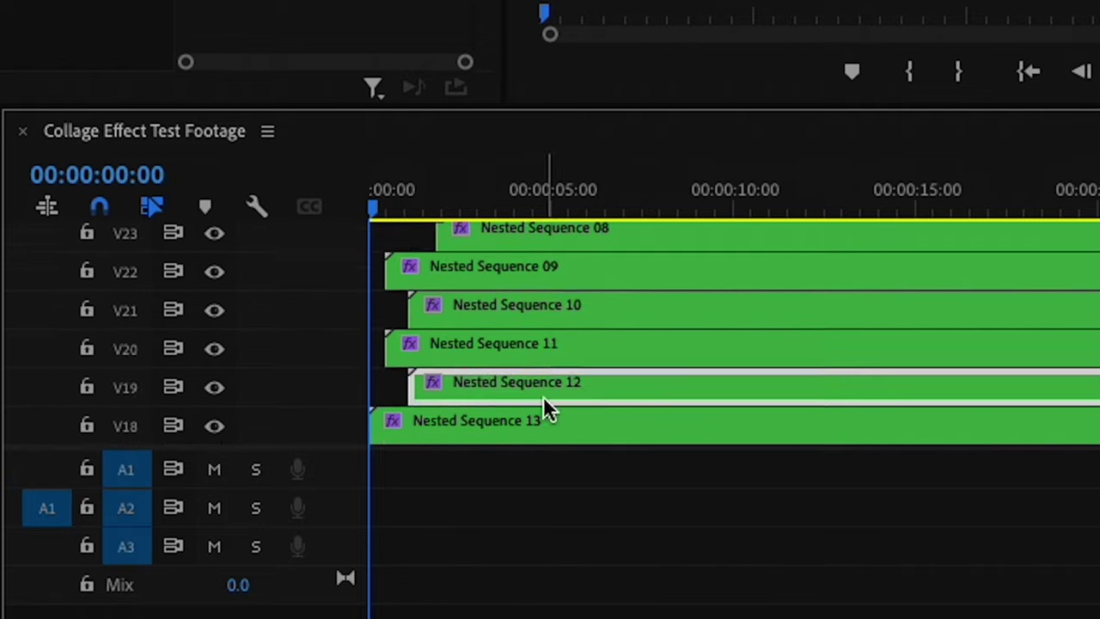
pyautogui.scroll(-8, 537, 391)
# - Delay the V11 collage piece's start by 00:00:01:27
pyautogui.moveTo(472, 337); pyautogui.dragTo(540, 336)
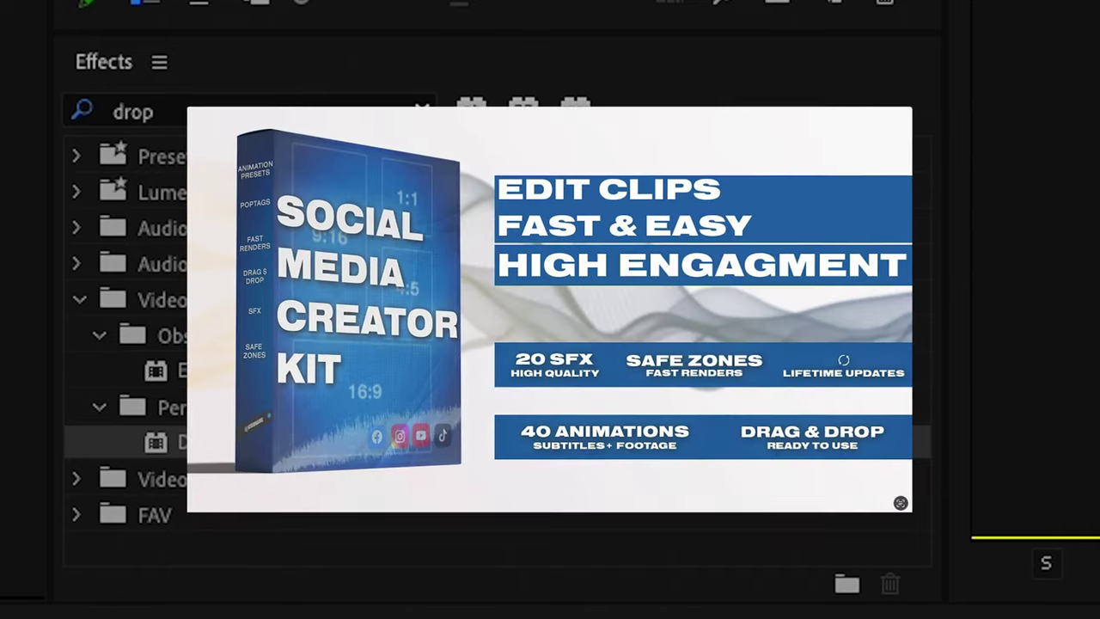
# - Apply an animation preset from Presets > 01. SMCK to Nested Sequence 08
pyautogui.click(422, 112)
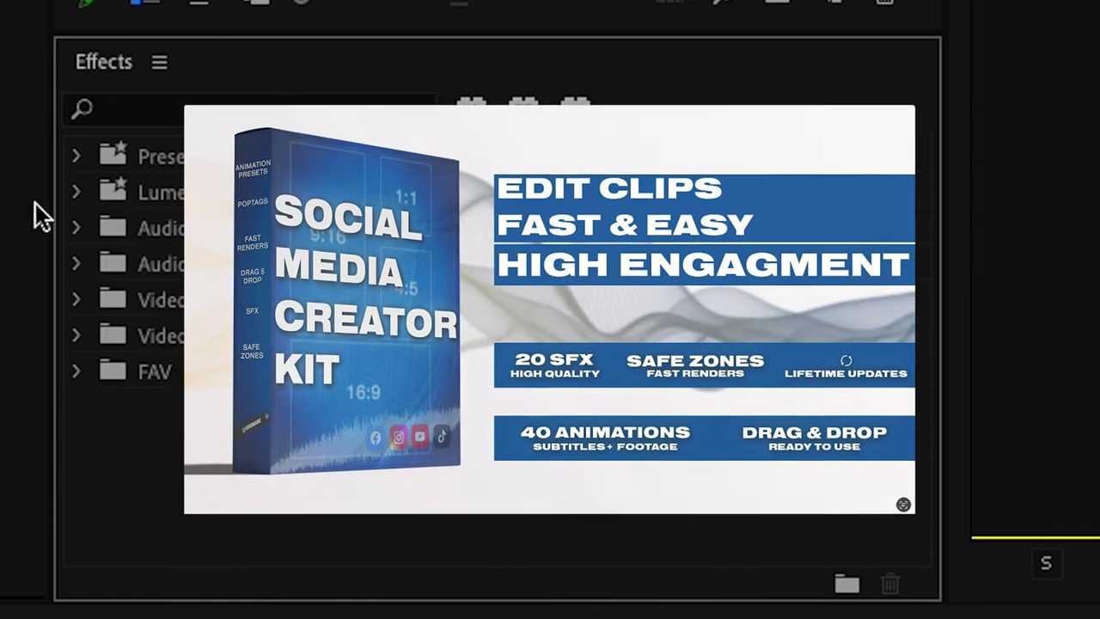
pyautogui.click(75, 156)
pyautogui.scroll(-1, 104, 335)
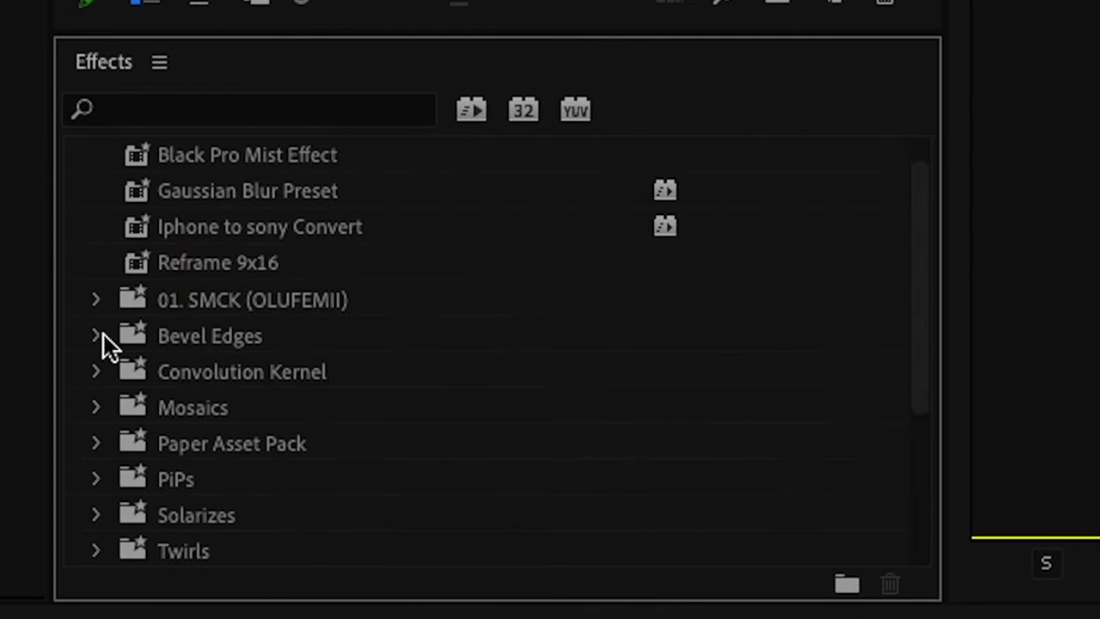
pyautogui.click(101, 301)
pyautogui.scroll(-5, 308, 314)
pyautogui.scroll(-2, 308, 315)
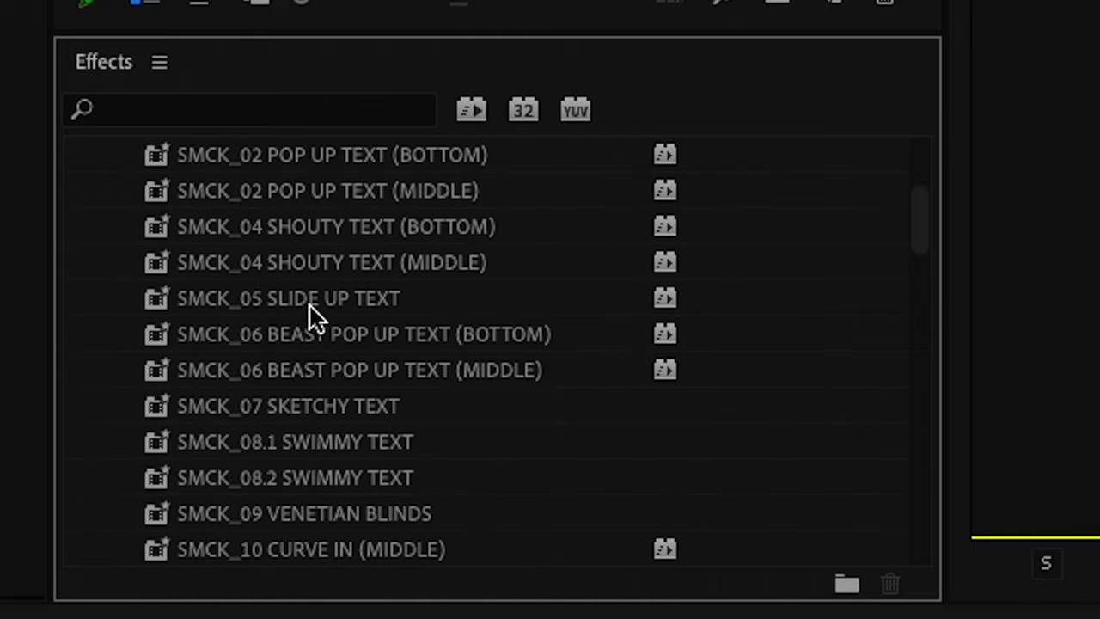
pyautogui.moveTo(309, 305); pyautogui.dragTo(229, 432)
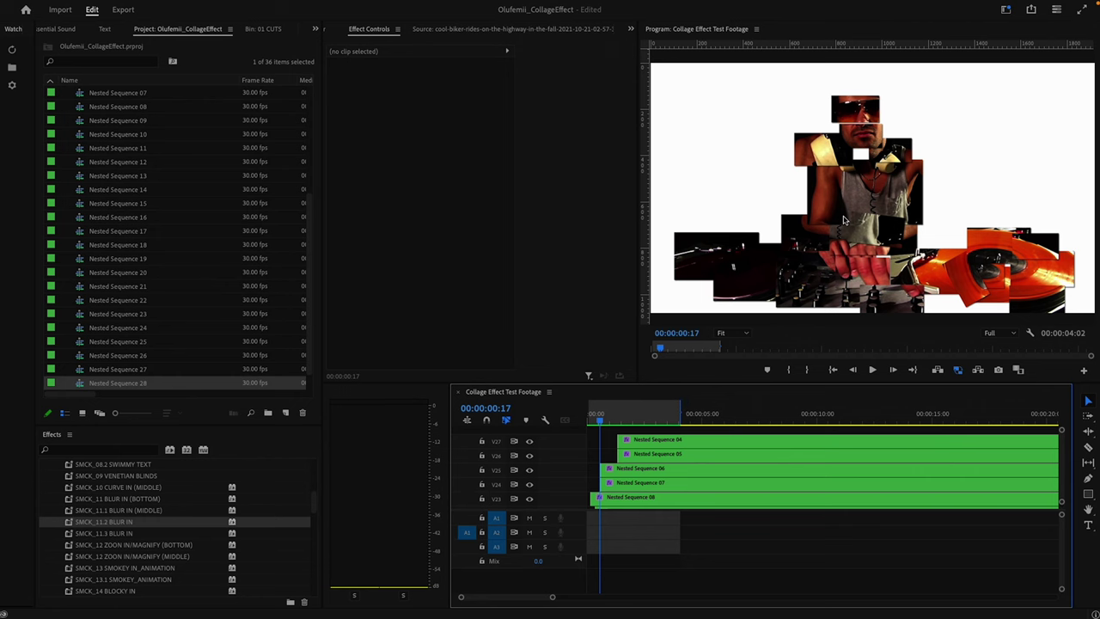
# - Nest all five collage clips into one sequence, then set its Scale to 138 at 00:00:01:19
pyautogui.click(634, 421)
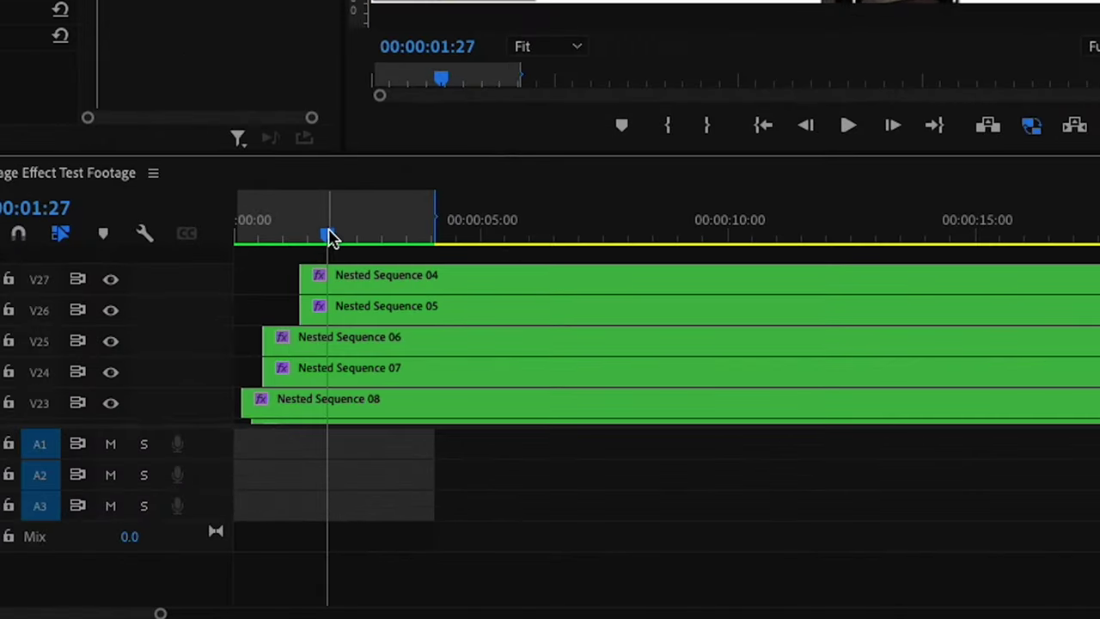
pyautogui.press('super+a')
pyautogui.rightClick(444, 351)
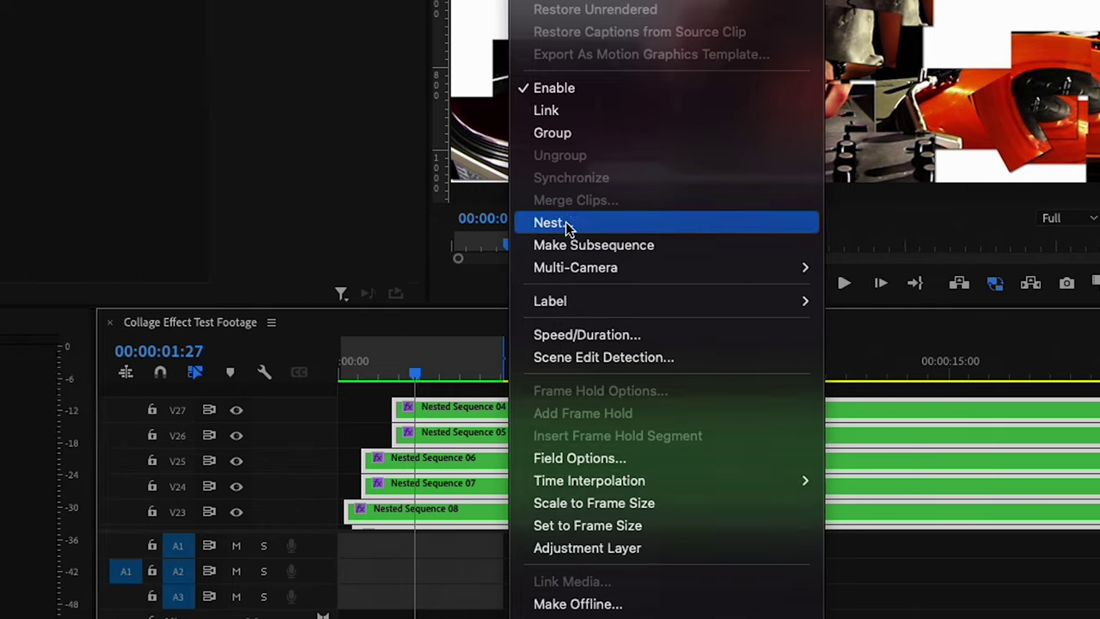
pyautogui.click(566, 223)
pyautogui.click(463, 228)
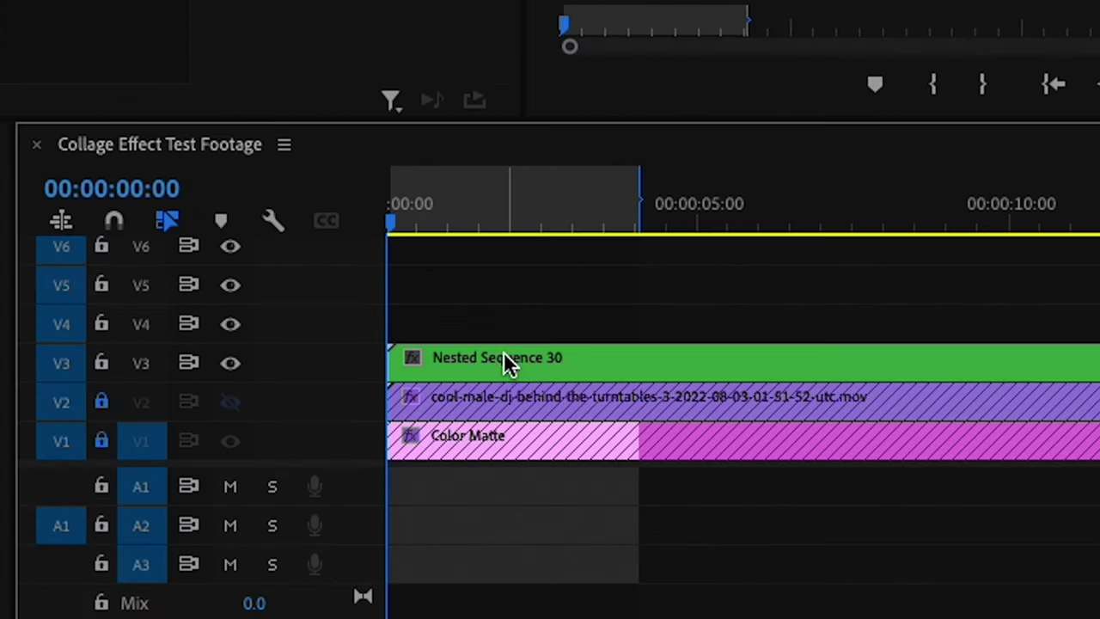
pyautogui.click(506, 354)
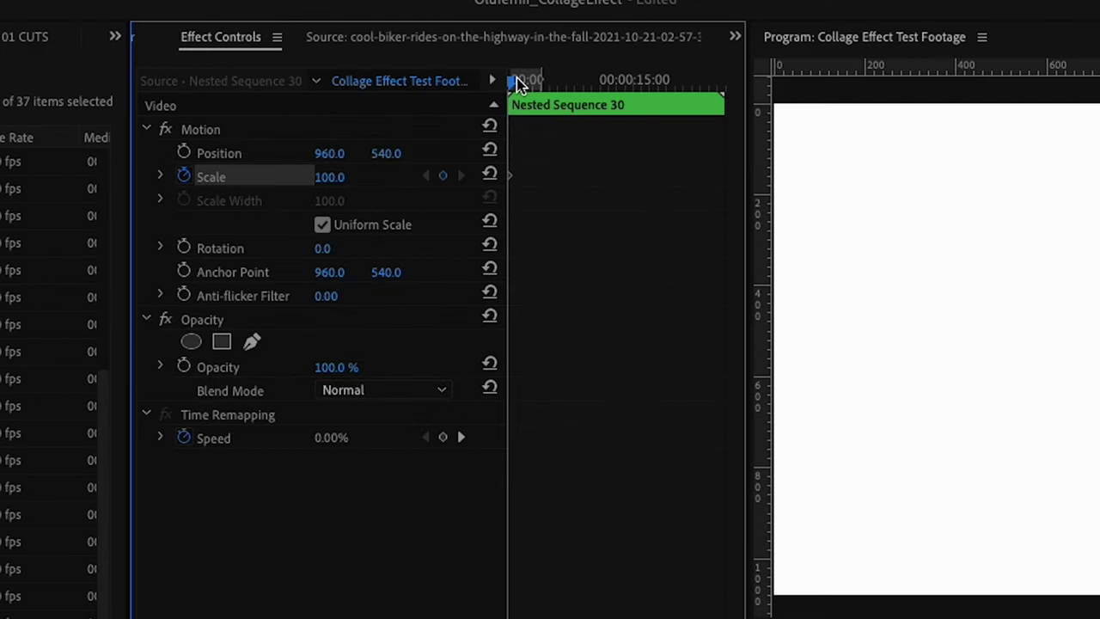
pyautogui.moveTo(520, 84); pyautogui.dragTo(527, 83)
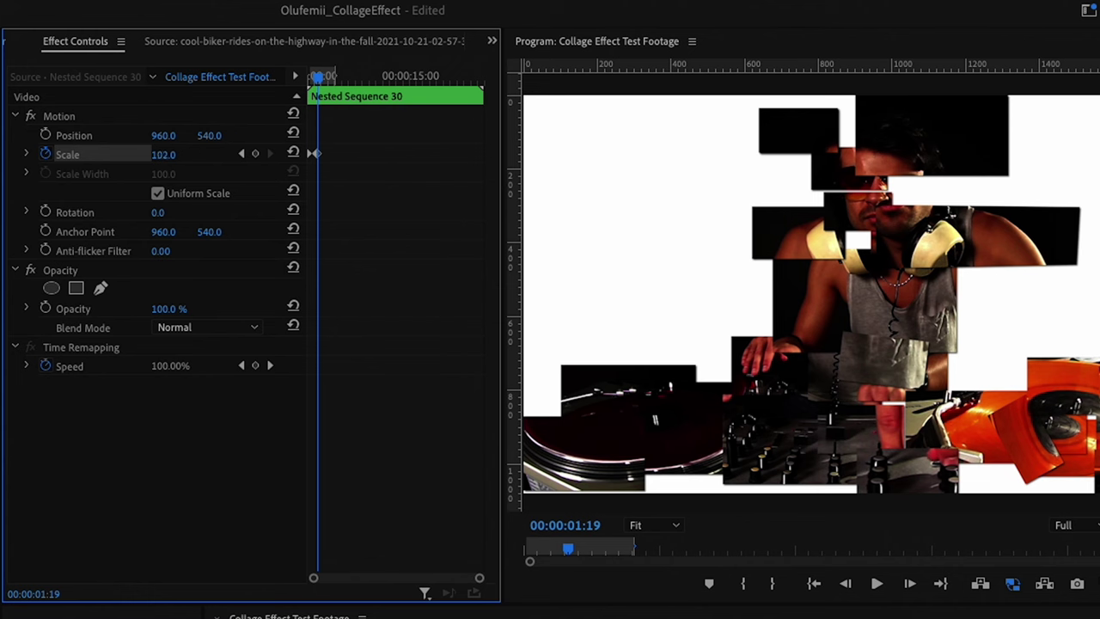
pyautogui.moveTo(164, 155); pyautogui.dragTo(195, 155)
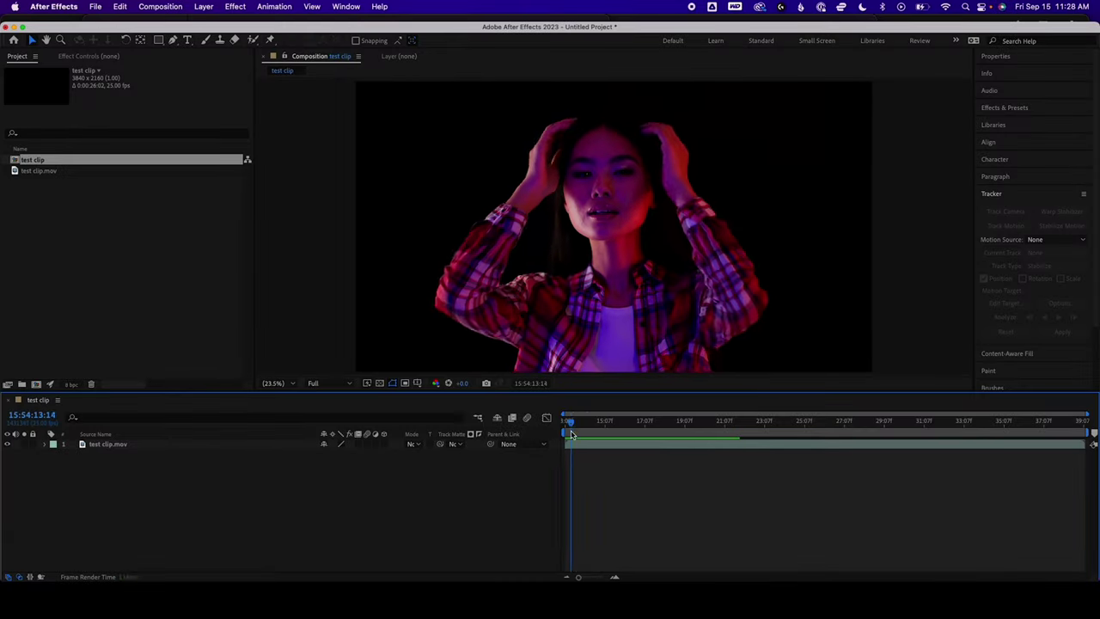
# - Mask the woman's face on the test clip layer with a rectangle and nudge the piece left and down
pyautogui.click(593, 446)
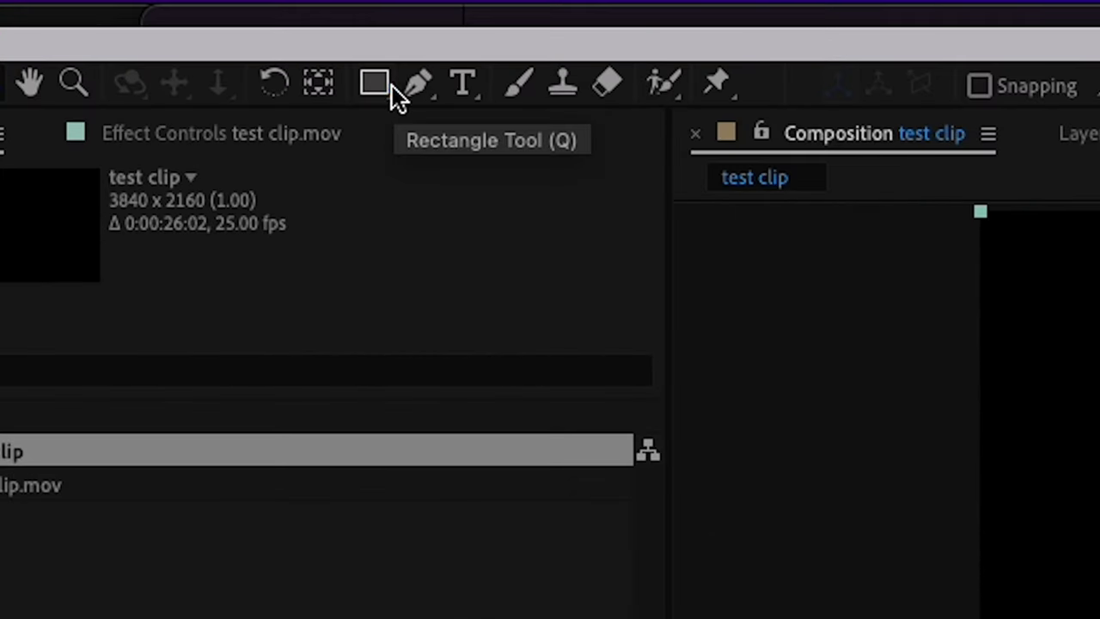
pyautogui.click(393, 89)
pyautogui.moveTo(947, 251); pyautogui.dragTo(1002, 359)
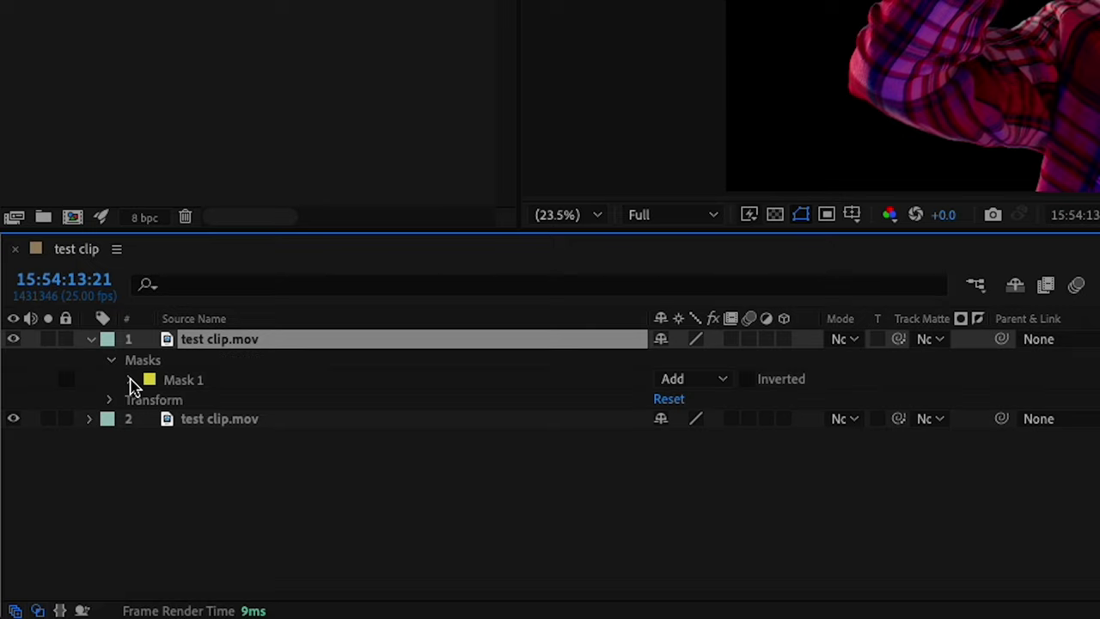
pyautogui.click(178, 461)
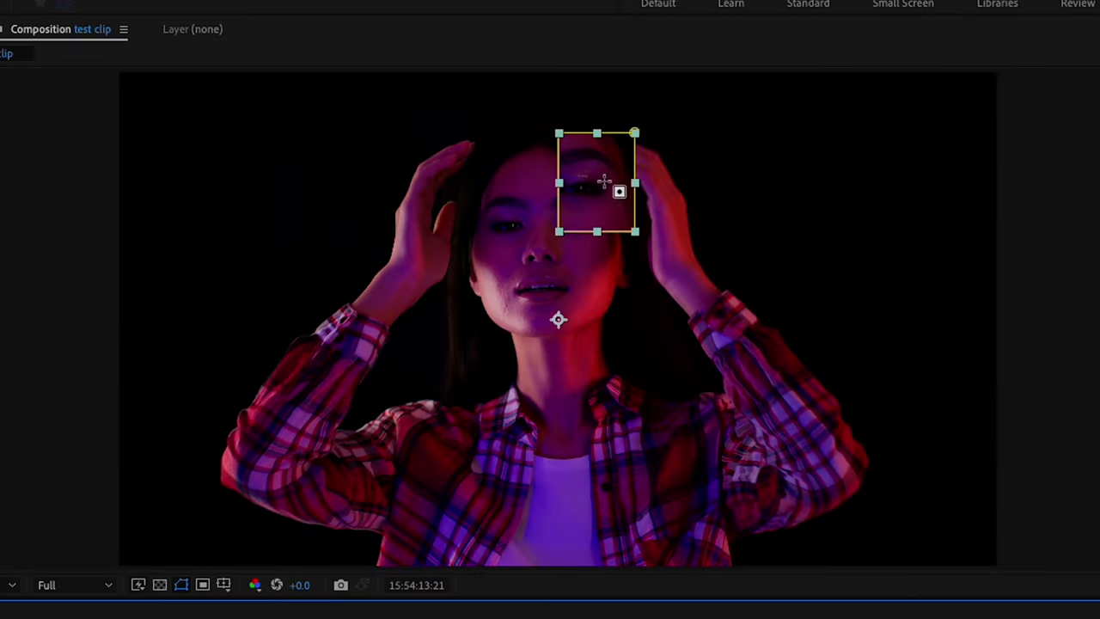
pyautogui.moveTo(604, 182); pyautogui.dragTo(599, 199)
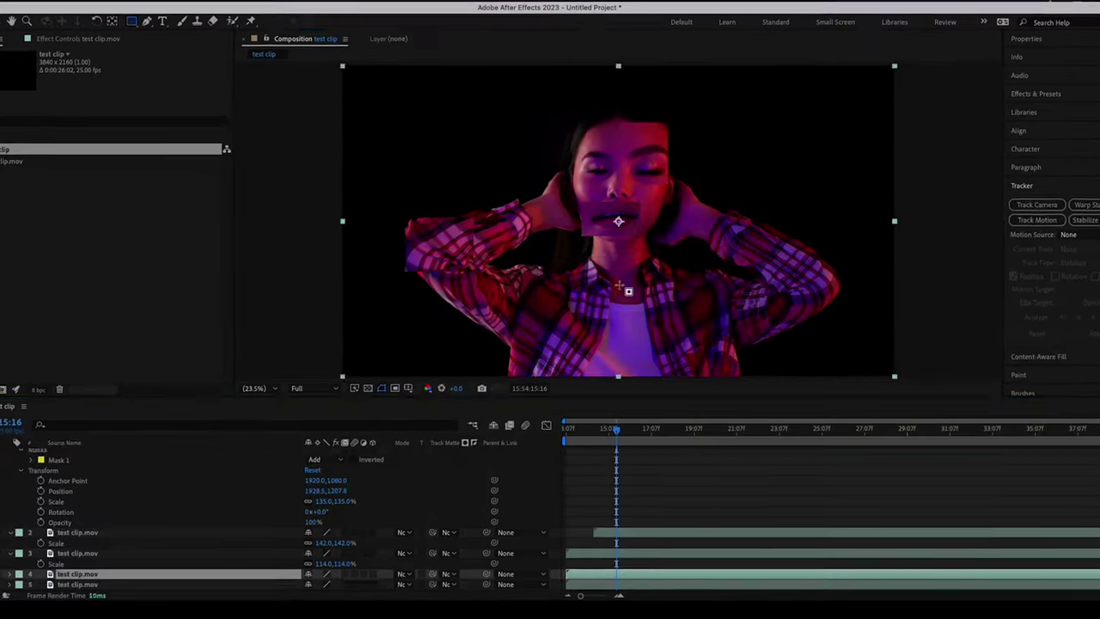
pyautogui.scroll(-3, 668, 555)
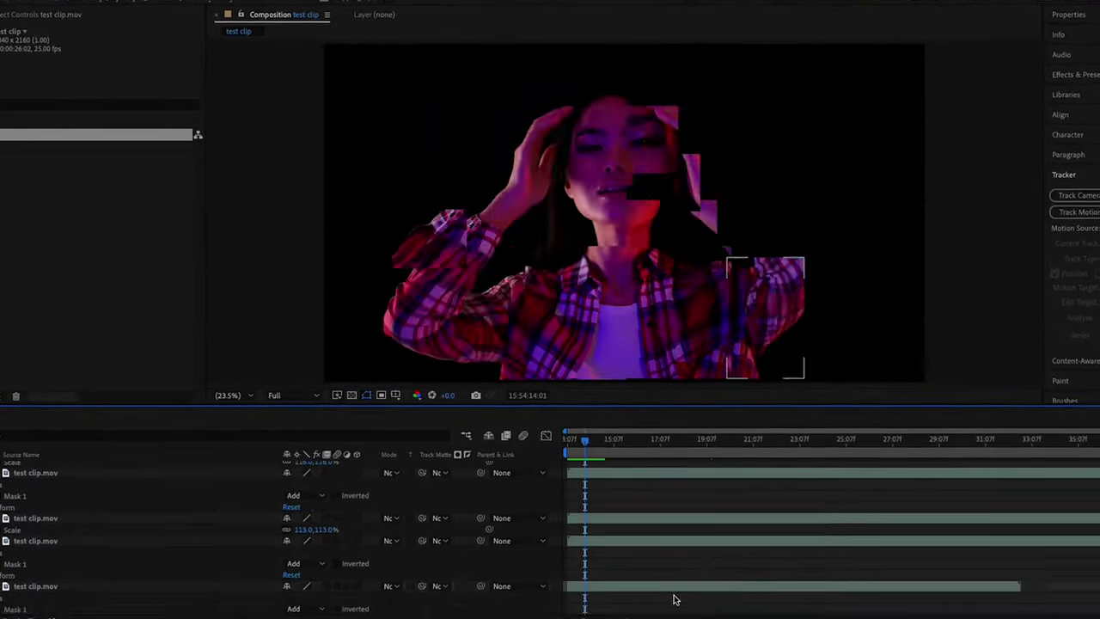
pyautogui.click(204, 7)
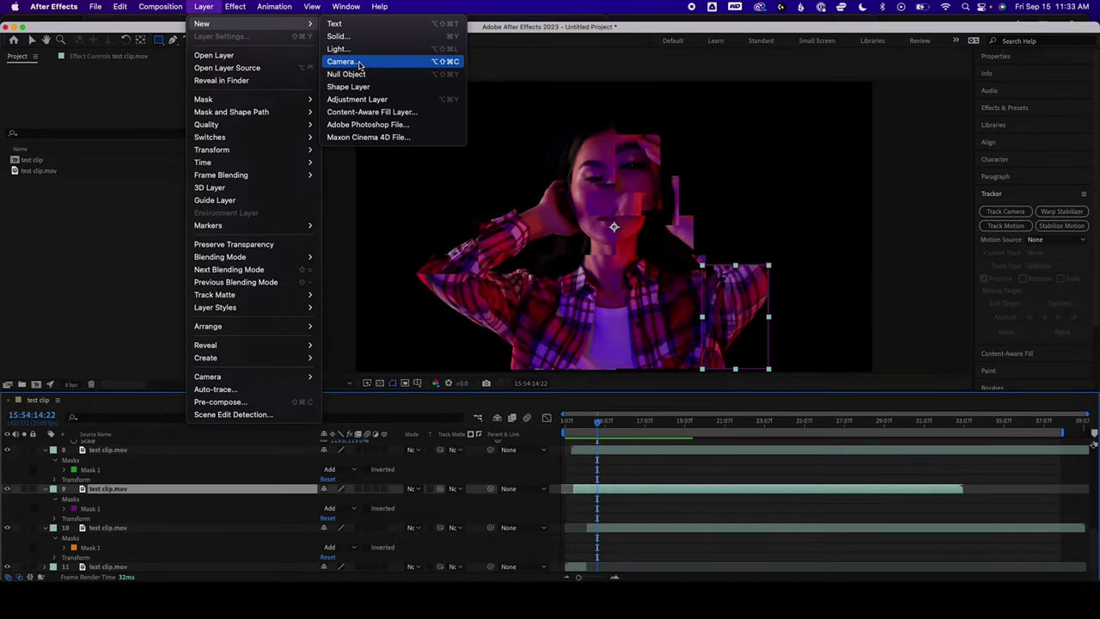
# - Add a magenta solid layer behind the collage and preview the composition
pyautogui.click(353, 38)
pyautogui.click(548, 454)
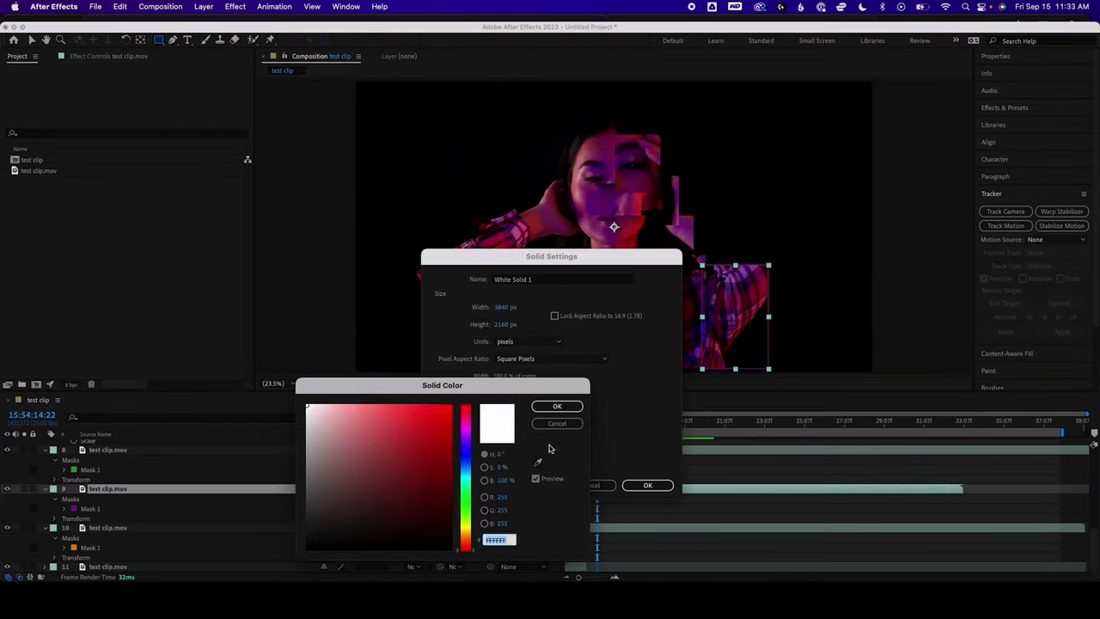
pyautogui.click(574, 408)
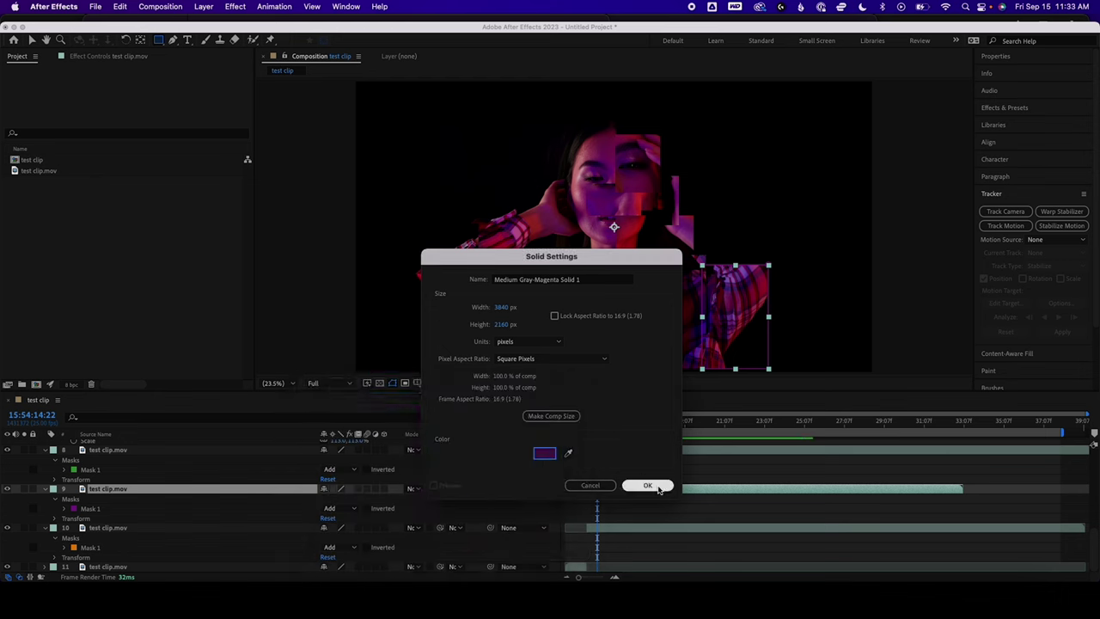
pyautogui.click(650, 485)
pyautogui.press('space')
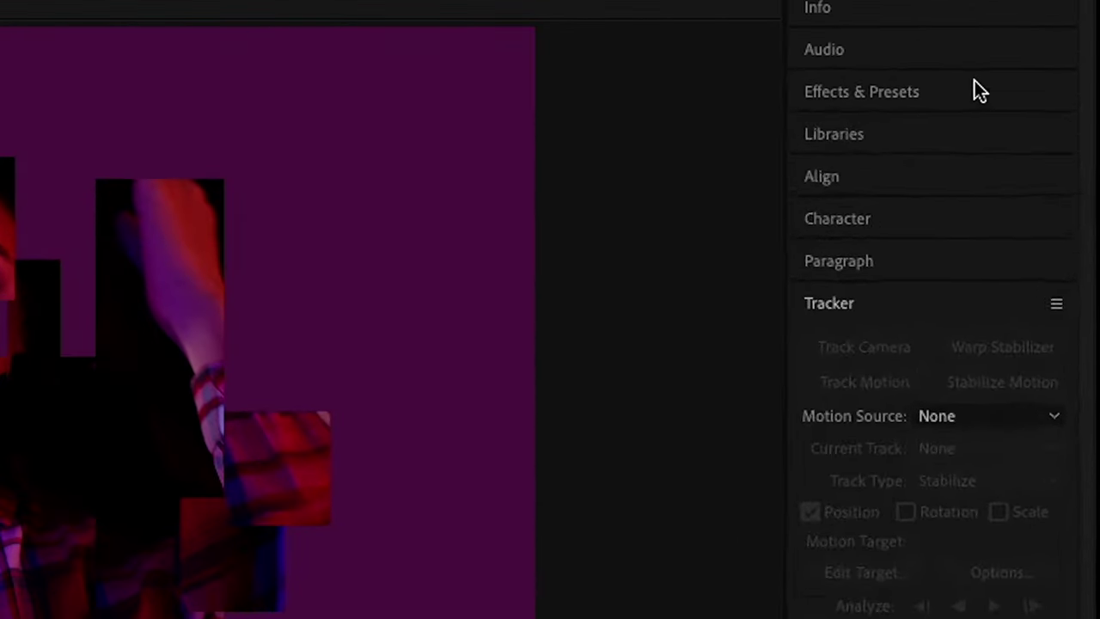
pyautogui.click(1049, 109)
# - Apply Drop Shadow to the top clip layer and lower its Softness to 7
pyautogui.write('drop')
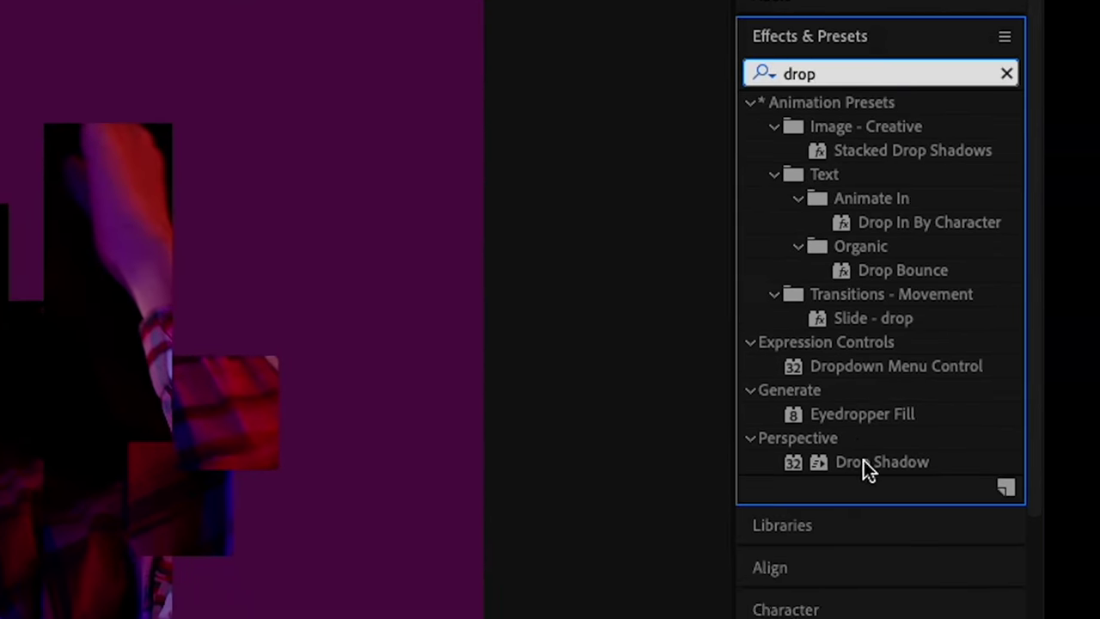
pyautogui.moveTo(919, 521); pyautogui.dragTo(221, 618)
pyautogui.moveTo(588, 478); pyautogui.dragTo(427, 542)
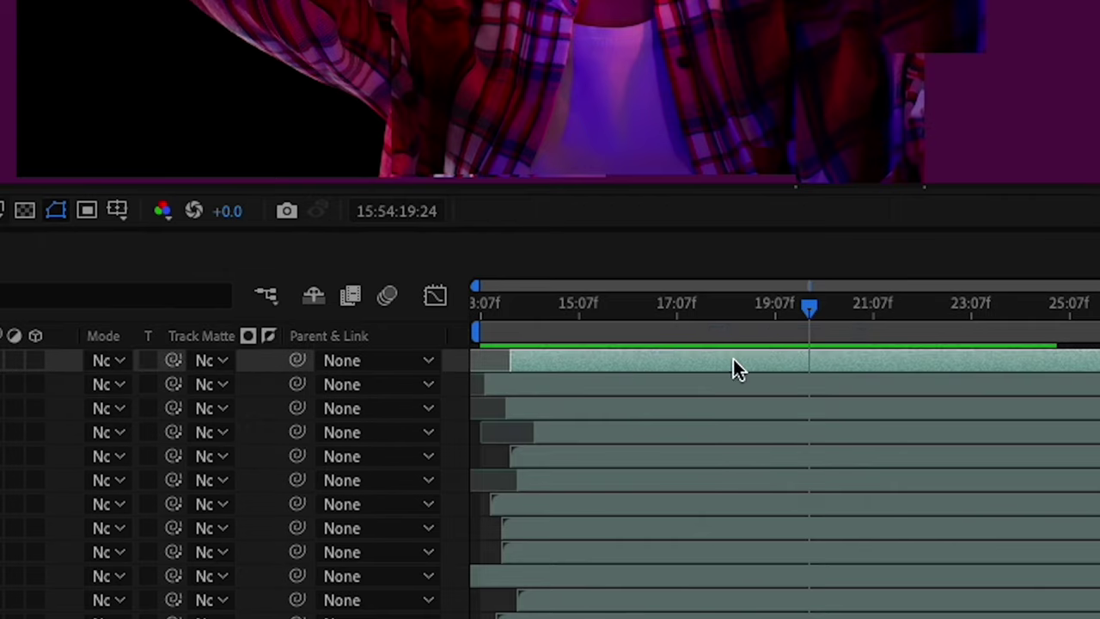
pyautogui.moveTo(733, 358); pyautogui.dragTo(734, 359)
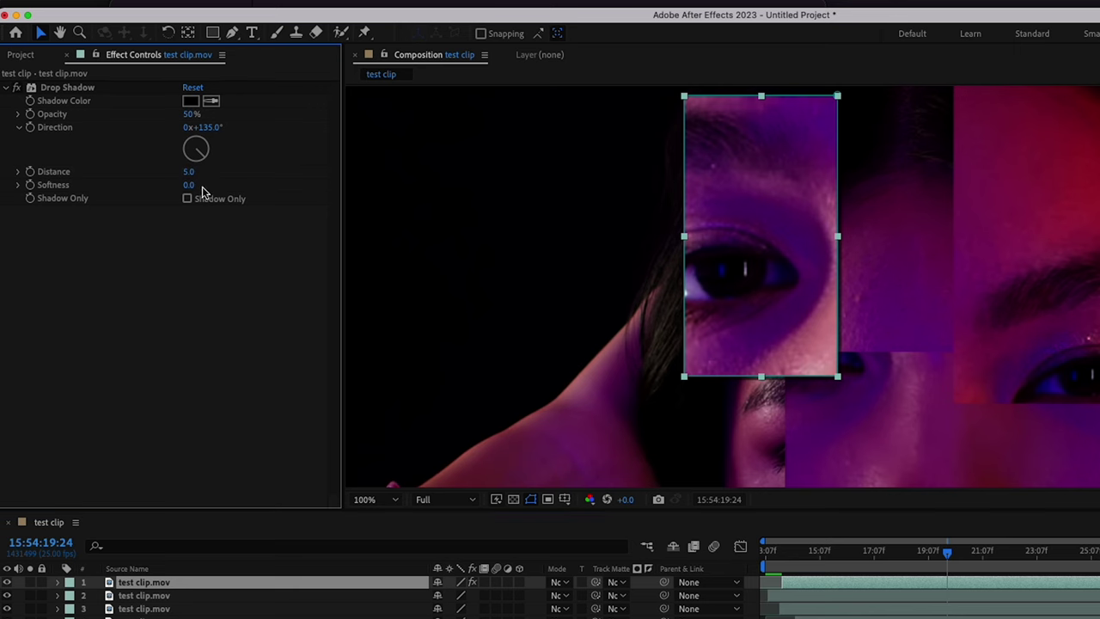
pyautogui.moveTo(215, 184); pyautogui.dragTo(176, 184)
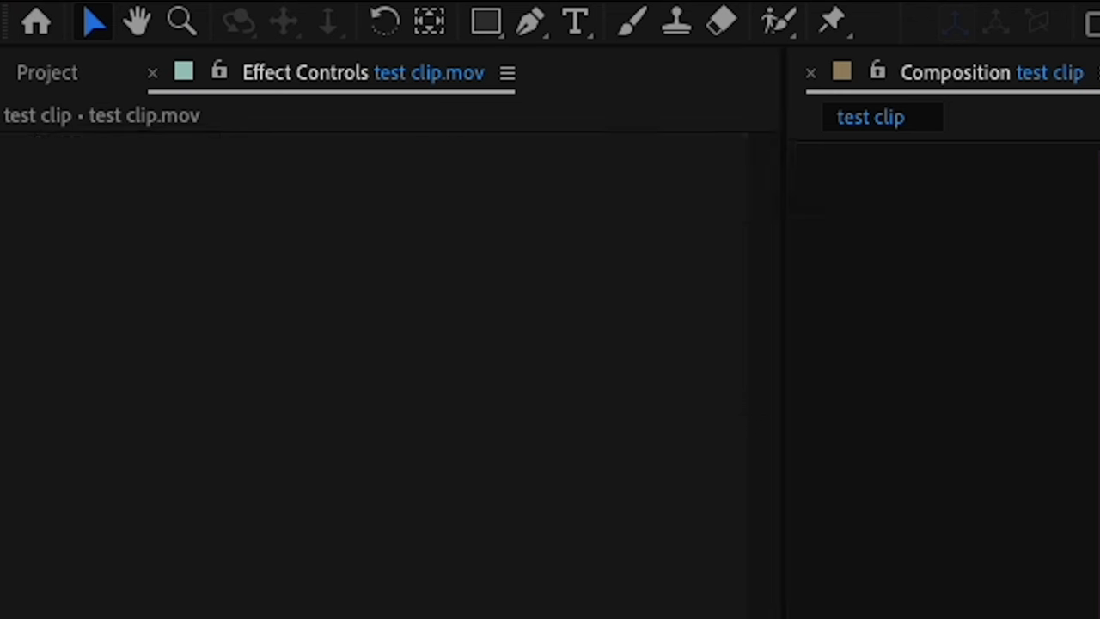
# - Paste the drop shadow onto clip layers 6 through 12
pyautogui.keyDown('shift'); pyautogui.click(424, 492); pyautogui.keyUp('shift')
pyautogui.hotkey('ctrl', 'v')
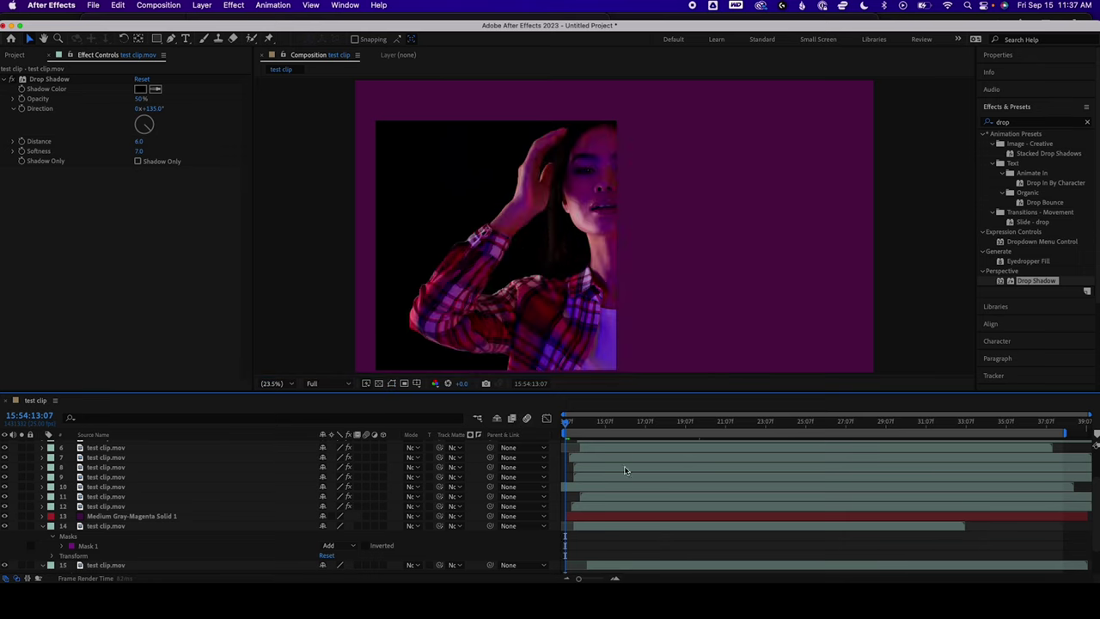
pyautogui.click(678, 509)
pyautogui.scroll(3, 677, 508)
pyautogui.moveTo(568, 421); pyautogui.dragTo(582, 428)
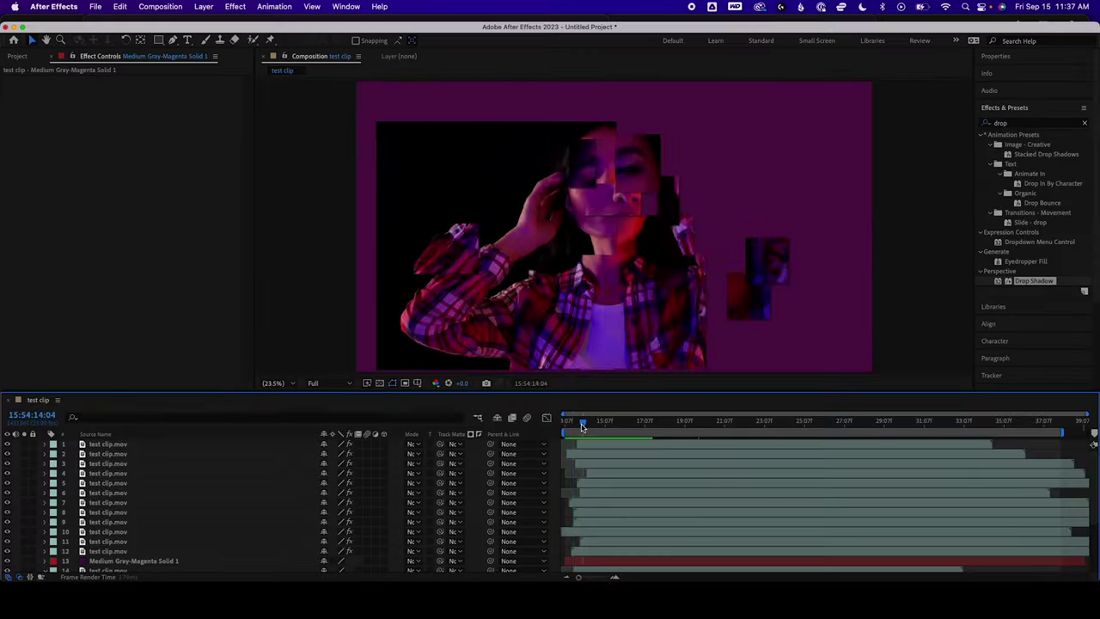
# - Preview the composition, then add a new null object layer named 'Scale in'
pyautogui.press('space')
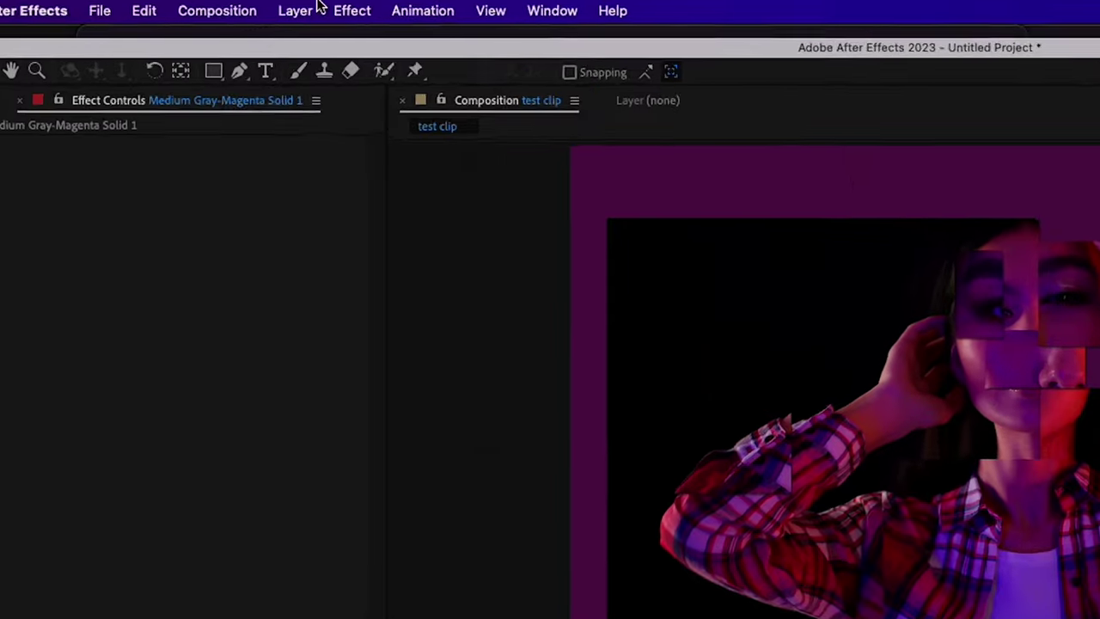
pyautogui.click(299, 10)
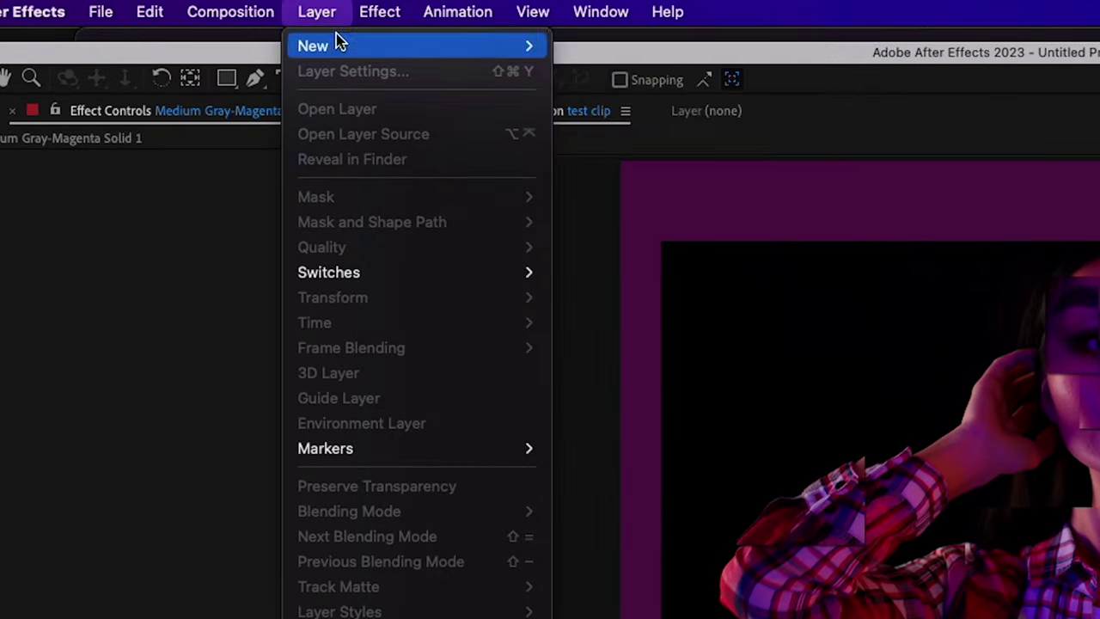
pyautogui.moveTo(292, 40)
pyautogui.click(553, 131)
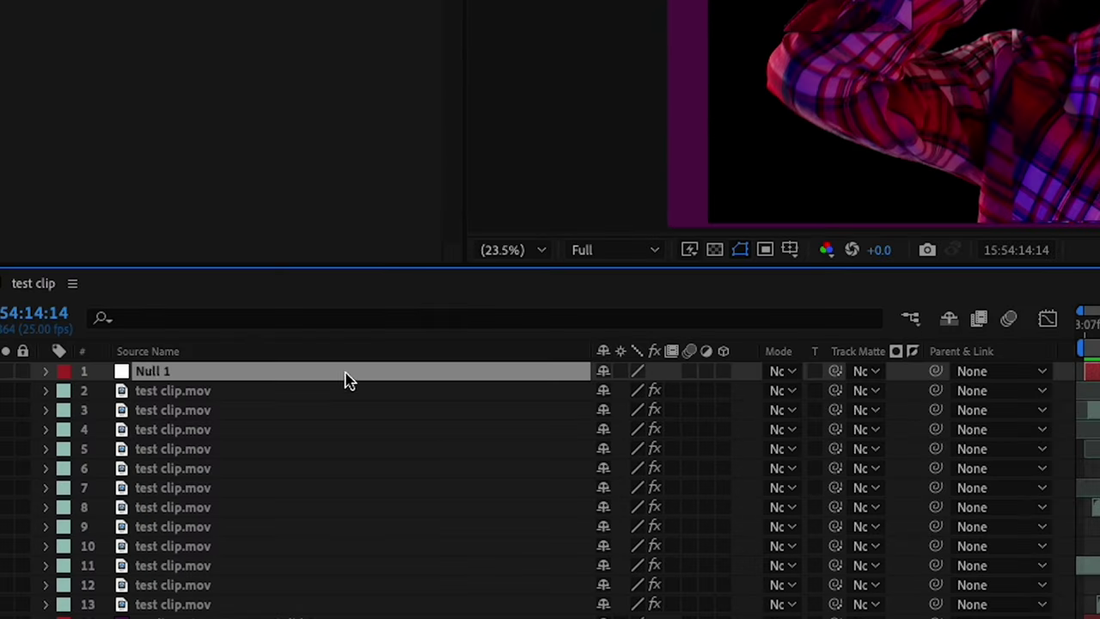
pyautogui.press('Return')
pyautogui.write('Scale in')
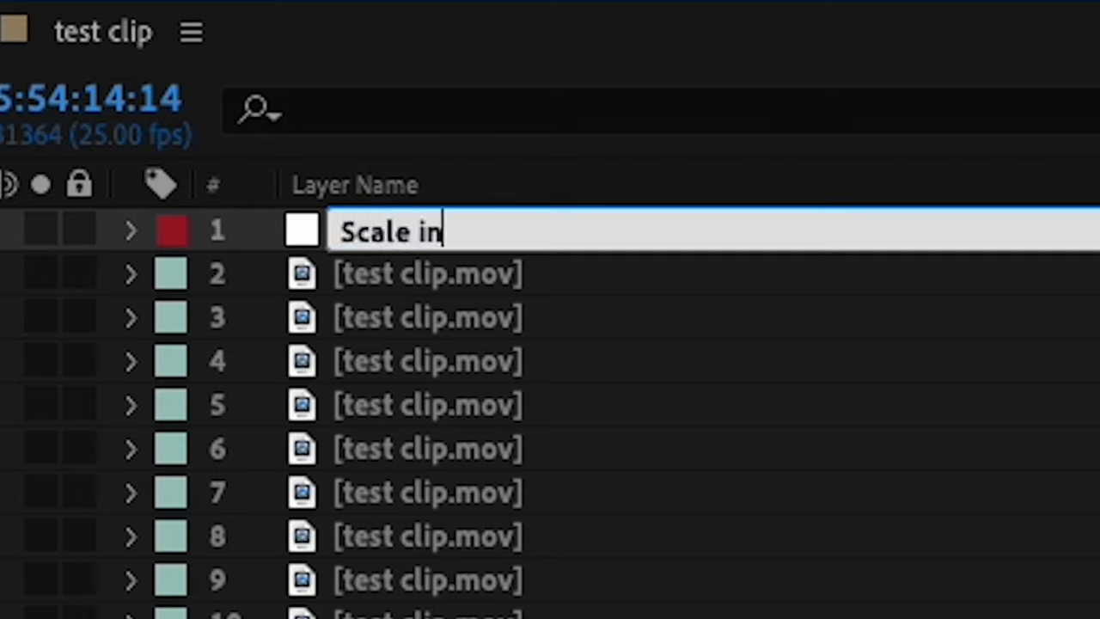
pyautogui.press('Return')
# - Parent all the test clip.mov piece layers to the 'Scale in' null and reveal its Scale property
pyautogui.click(279, 391)
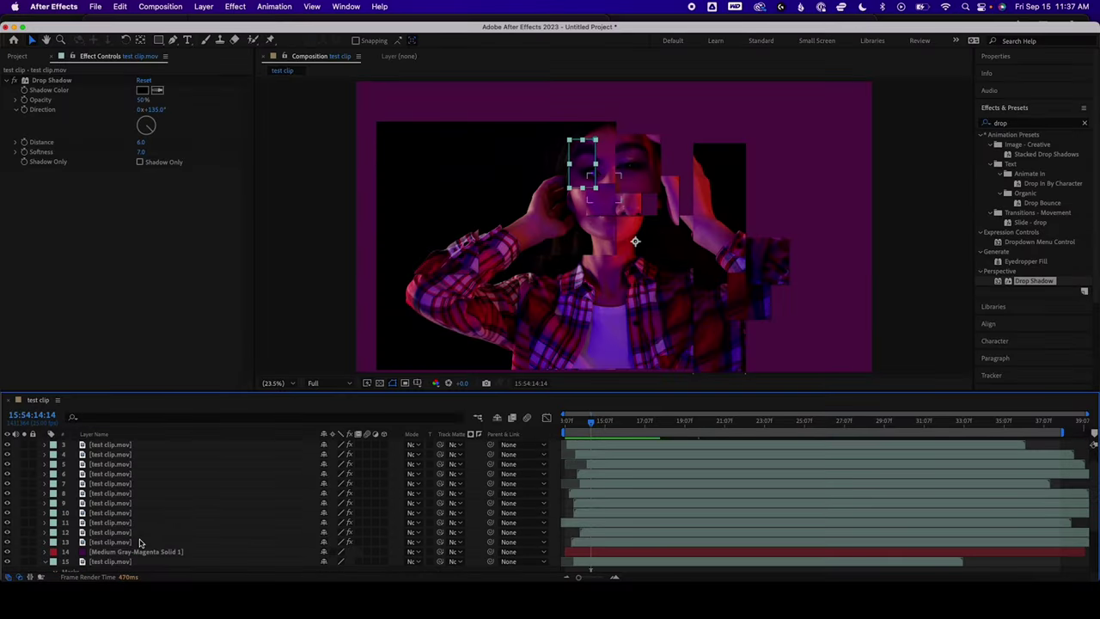
pyautogui.keyDown('shift'); pyautogui.click(140, 554); pyautogui.keyUp('shift')
pyautogui.moveTo(614, 274); pyautogui.dragTo(553, 243)
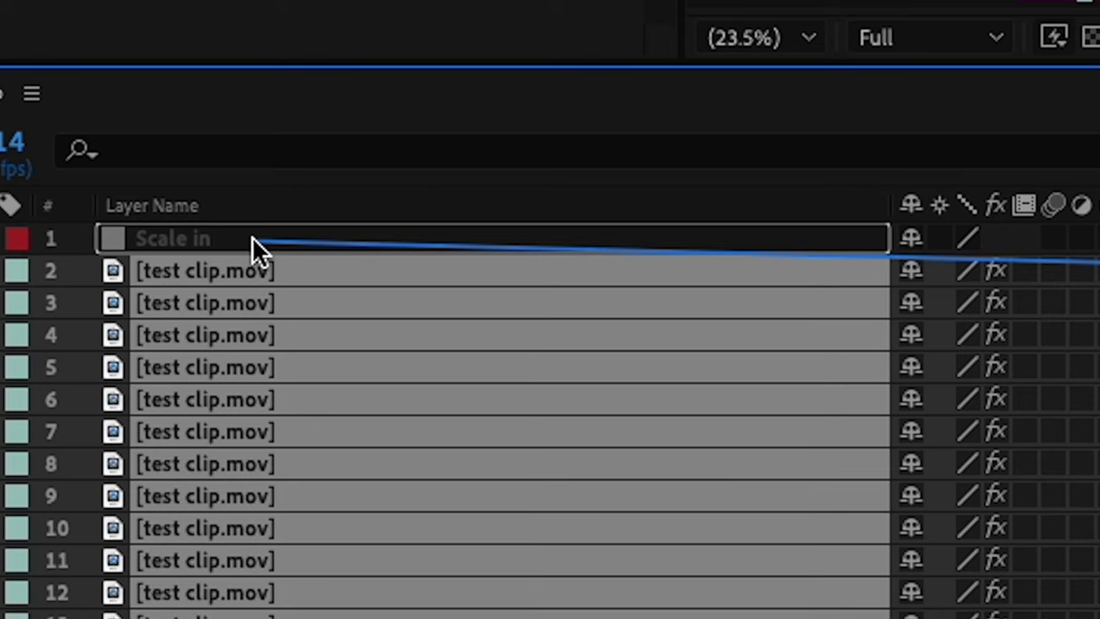
pyautogui.moveTo(255, 249); pyautogui.dragTo(253, 246)
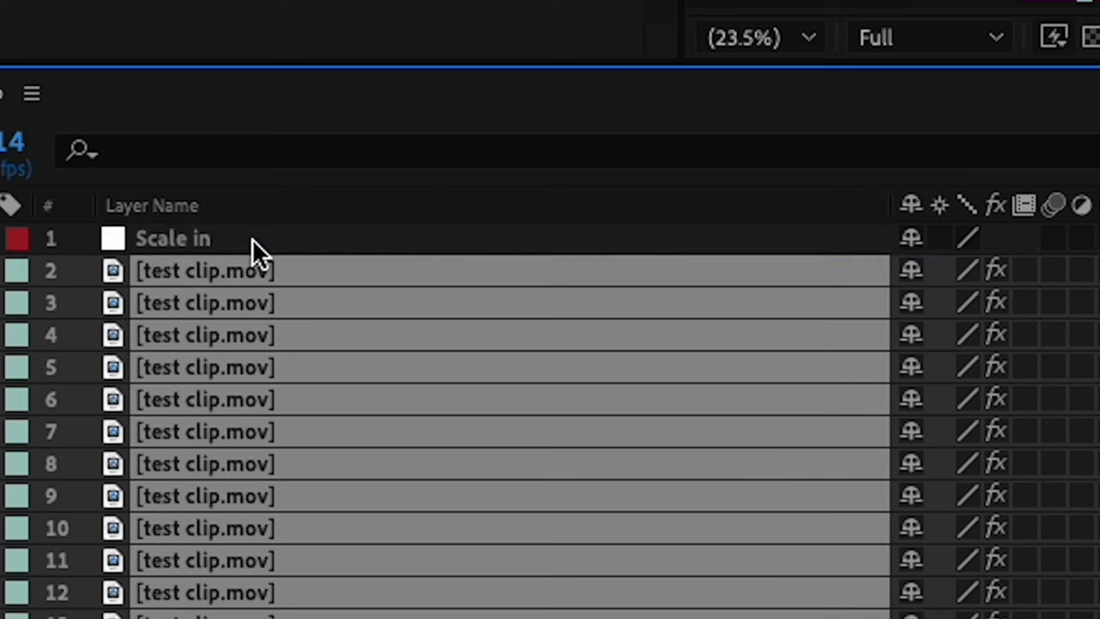
pyautogui.click(284, 235)
pyautogui.press('s')
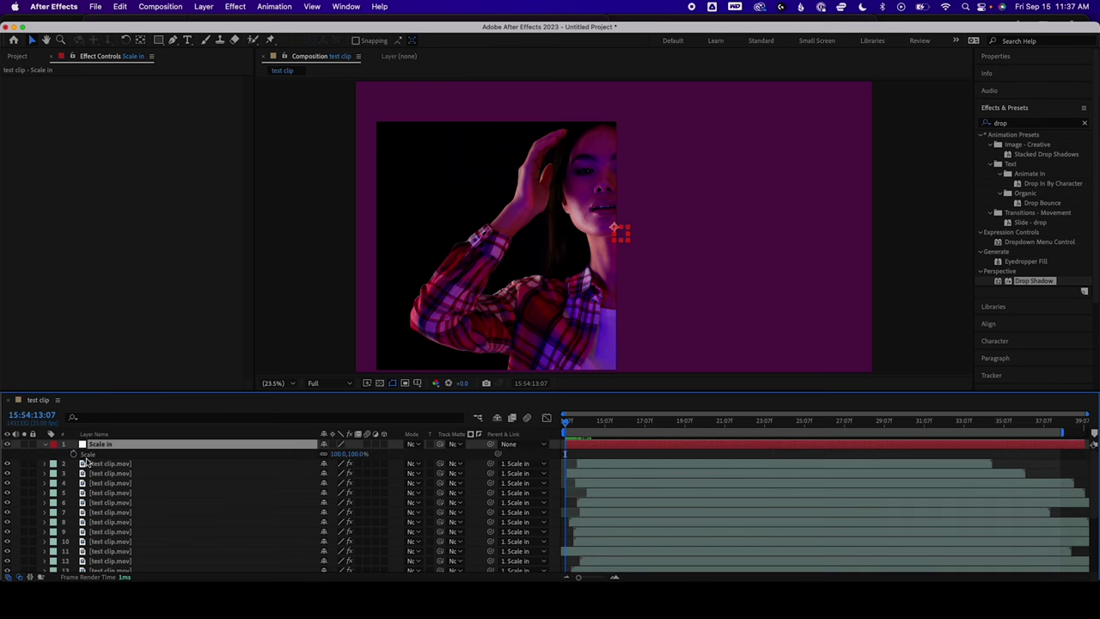
# - Keyframe the 'Scale in' null to about 174% at 16:07, then return to the composition start
pyautogui.moveTo(573, 427); pyautogui.dragTo(626, 433)
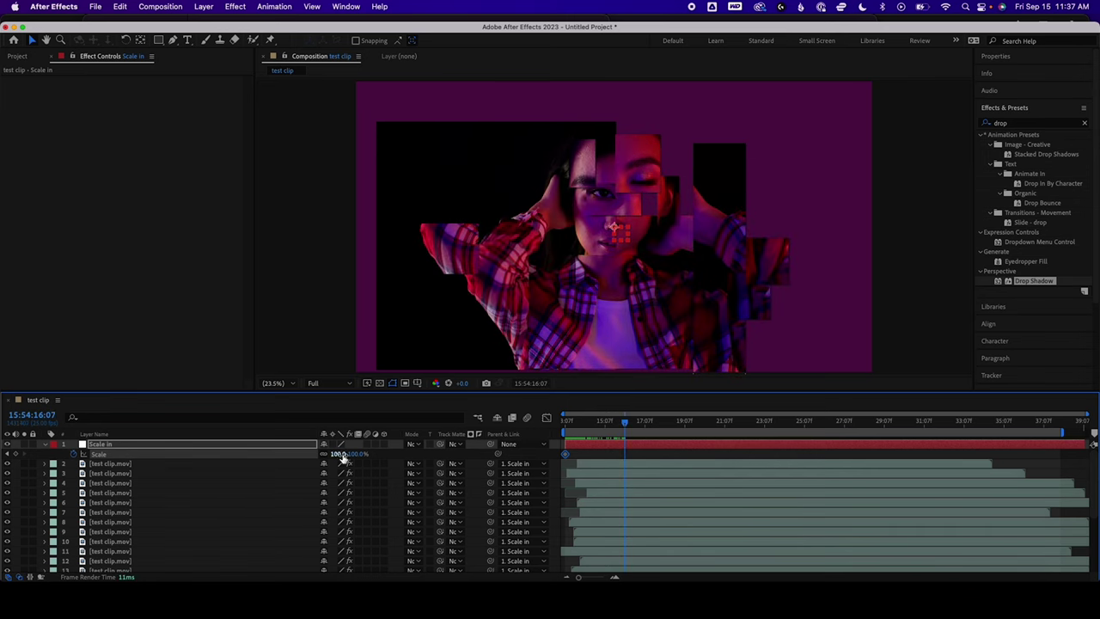
pyautogui.moveTo(343, 458); pyautogui.dragTo(407, 458)
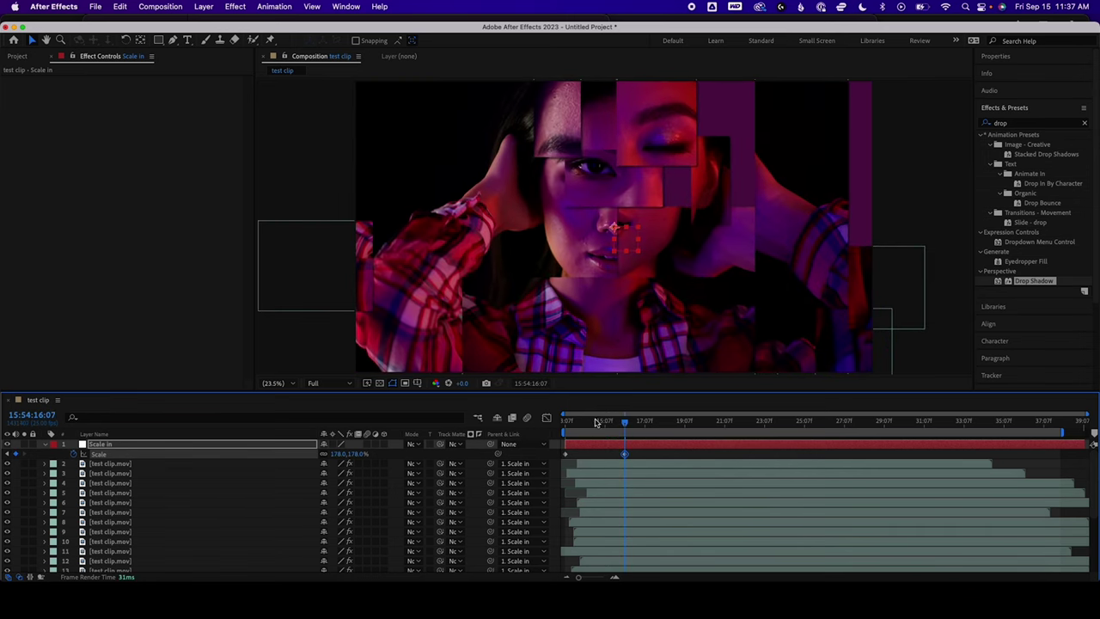
pyautogui.moveTo(595, 422); pyautogui.dragTo(526, 427)
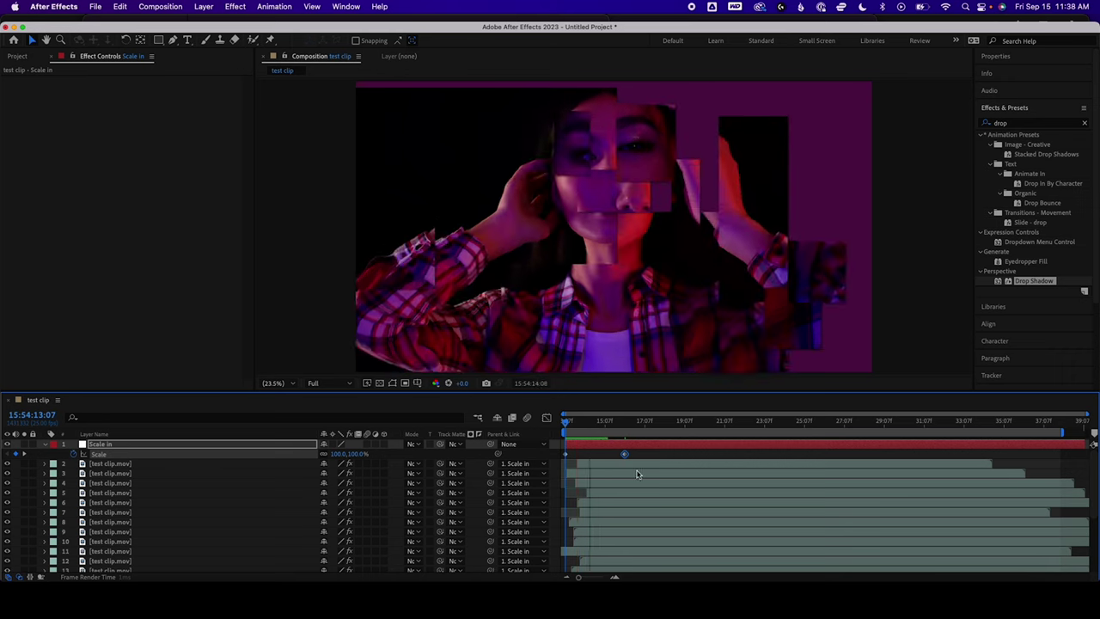